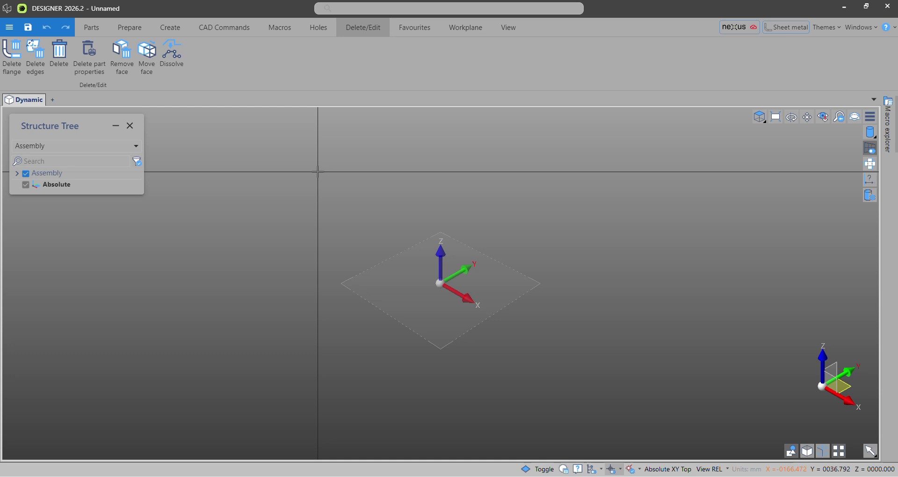
Draw a 100 × 100 mm rectangle profile centred on the origin.
{"action": "left_click", "coordinate": [225, 32]}
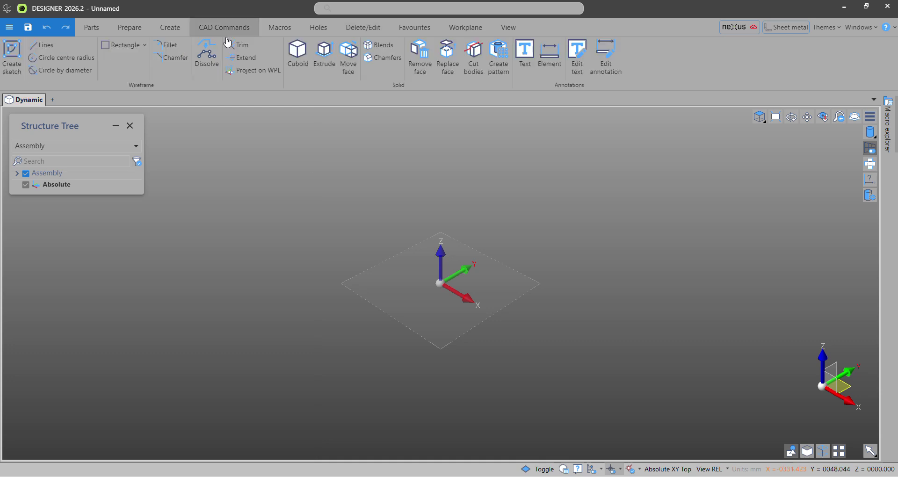
{"action": "left_click", "coordinate": [120, 45]}
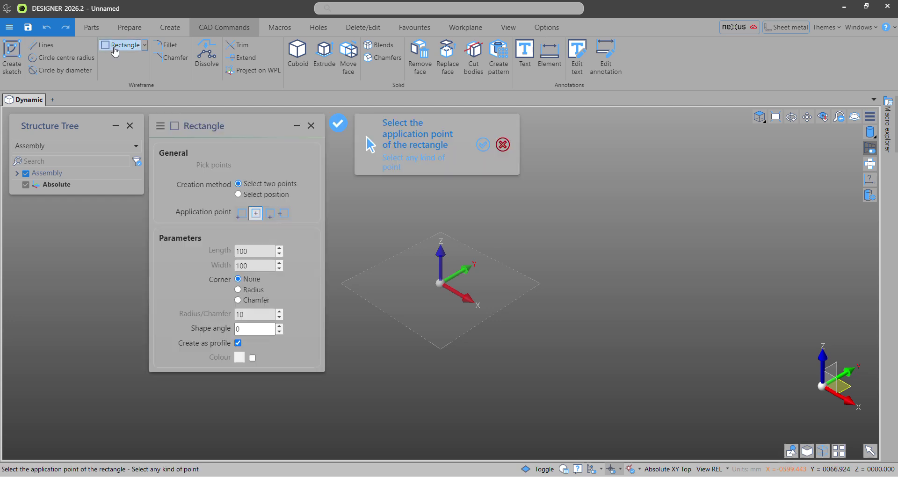
{"action": "left_click", "coordinate": [440, 283]}
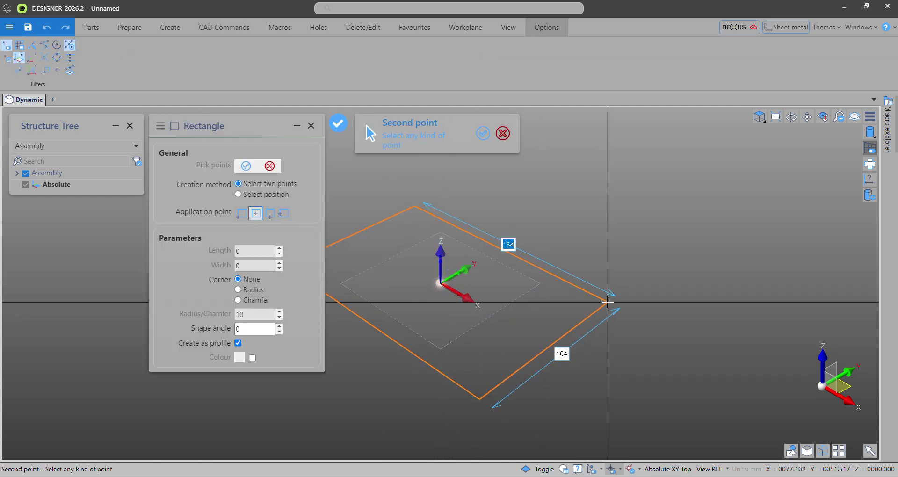
{"action": "type", "text": "100"}
{"action": "key", "text": "Tab"}
{"action": "type", "text": "100"}
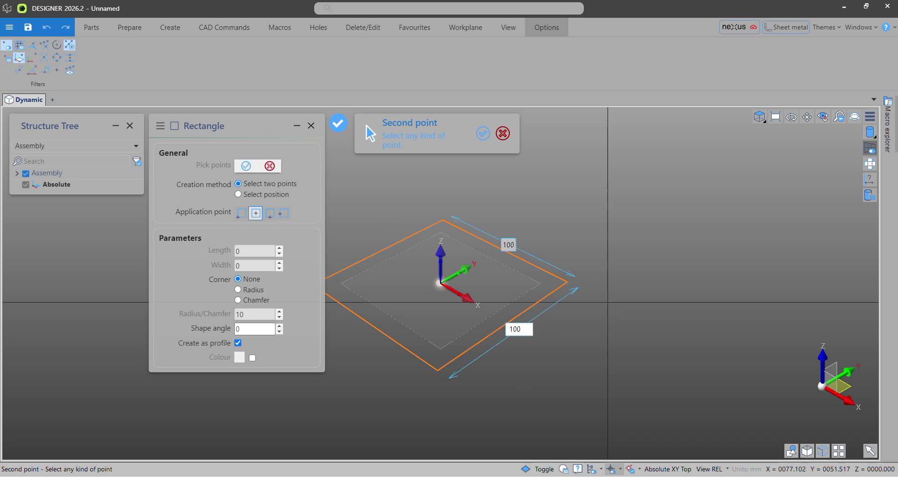
{"action": "key", "text": "Return"}
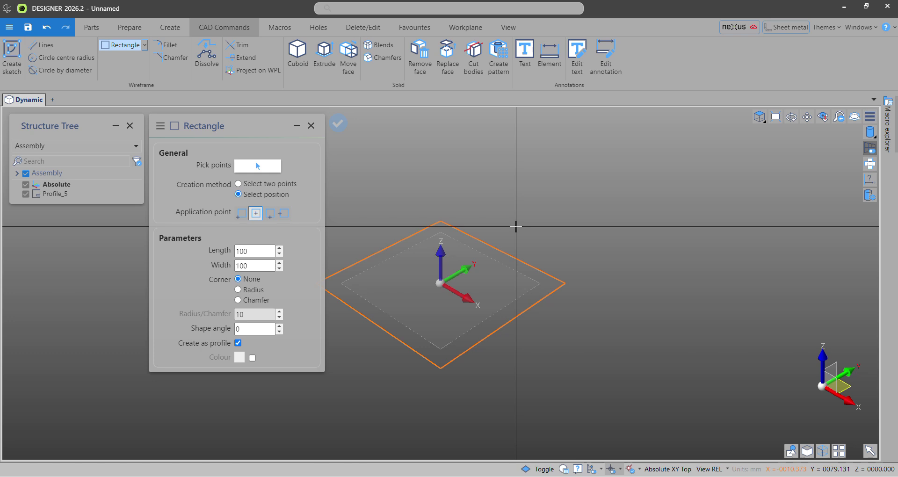
Create a 2 mm thick sheet metal part from the square profile, with the thickness side reversed.
{"action": "left_click", "coordinate": [172, 29]}
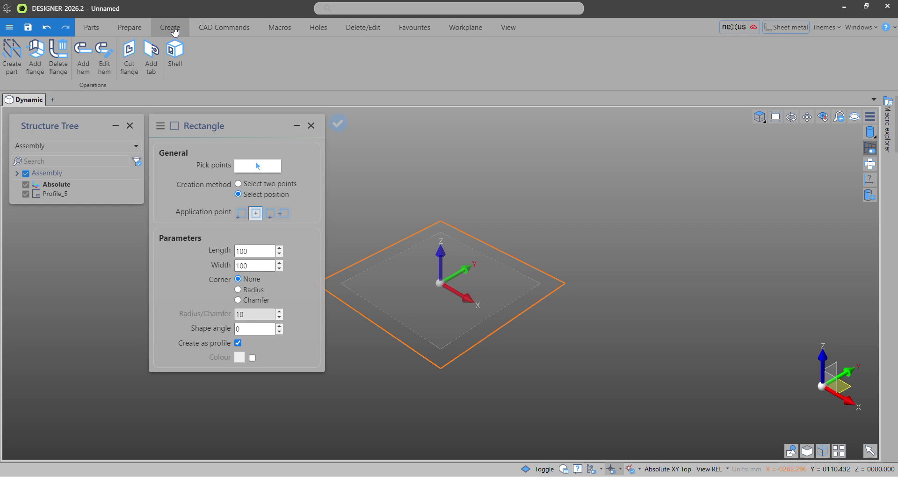
{"action": "left_click", "coordinate": [13, 57]}
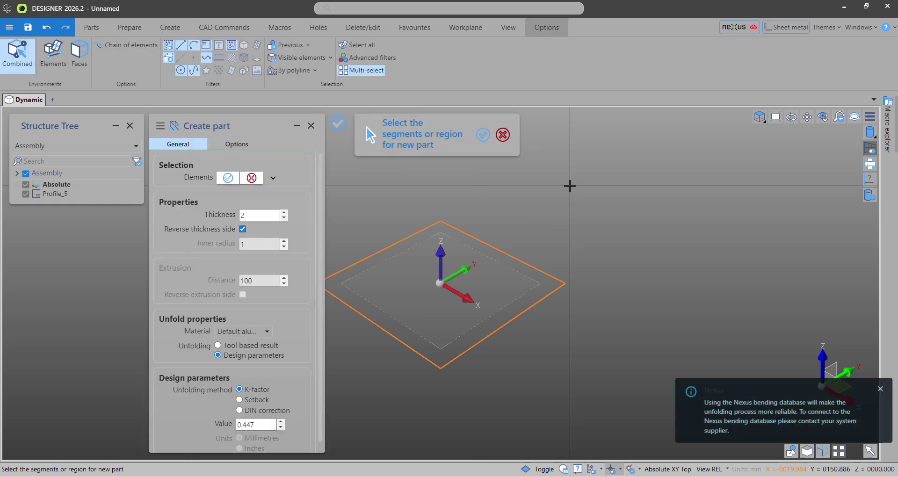
{"action": "left_click", "coordinate": [442, 326]}
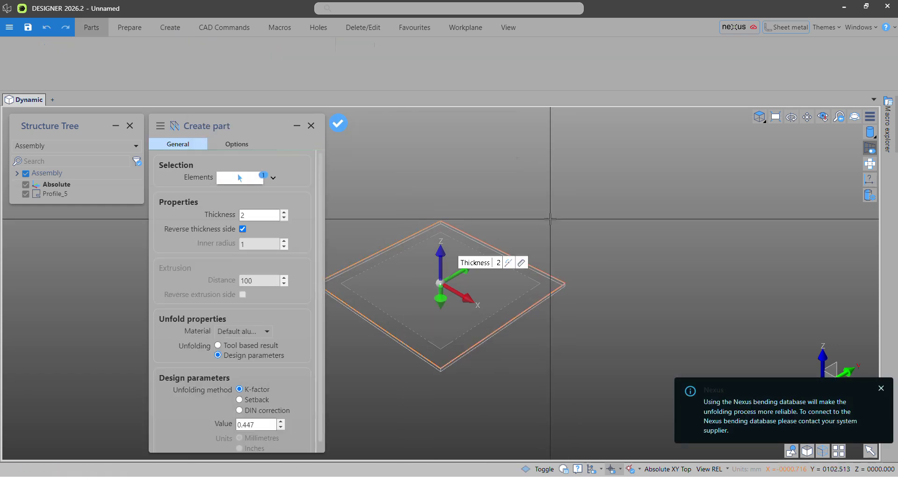
{"action": "left_click", "coordinate": [338, 124]}
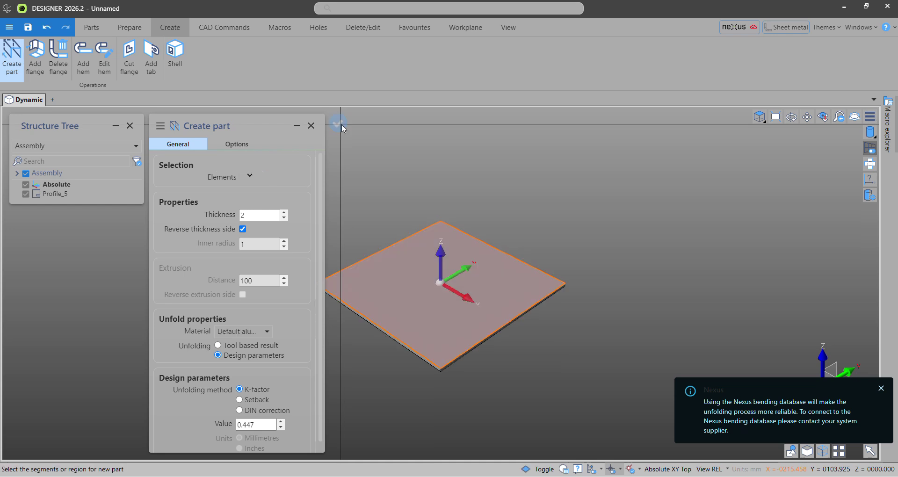
{"action": "left_click", "coordinate": [484, 136]}
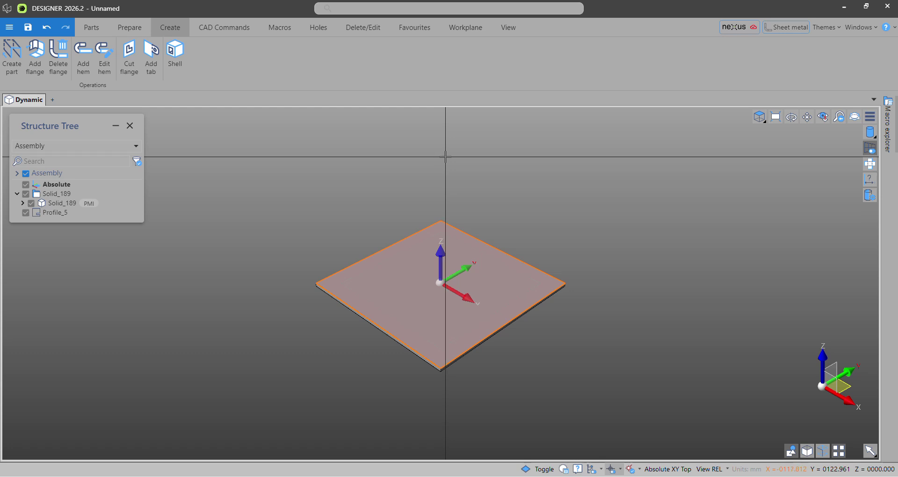
Switch to the top view of the sheet metal plate.
{"action": "mouse_move", "coordinate": [760, 117]}
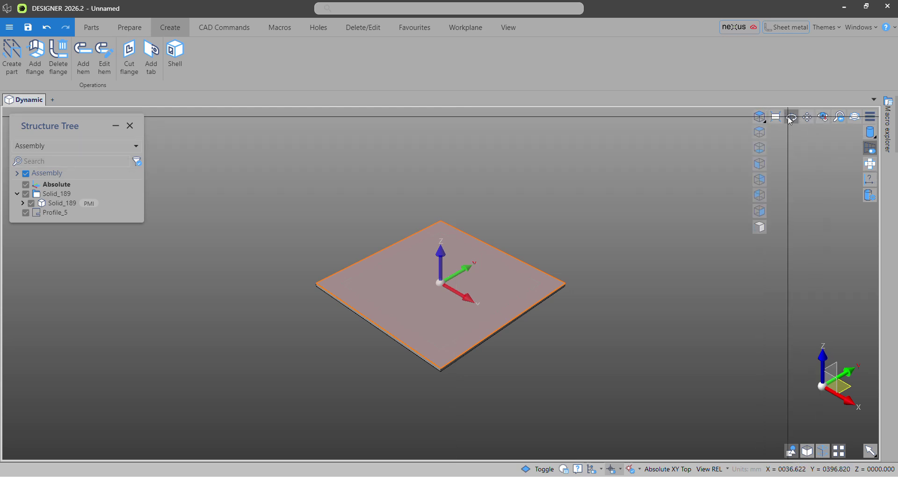
{"action": "left_click", "coordinate": [760, 133]}
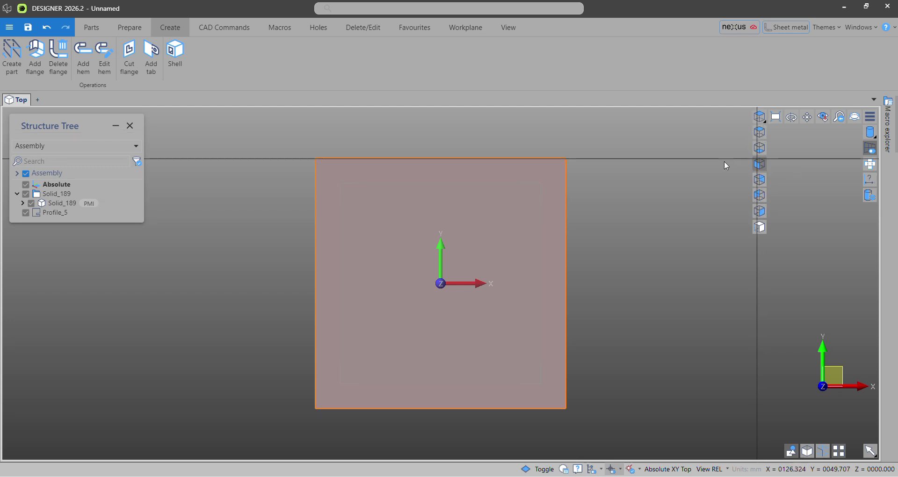
{"action": "left_click", "coordinate": [406, 200]}
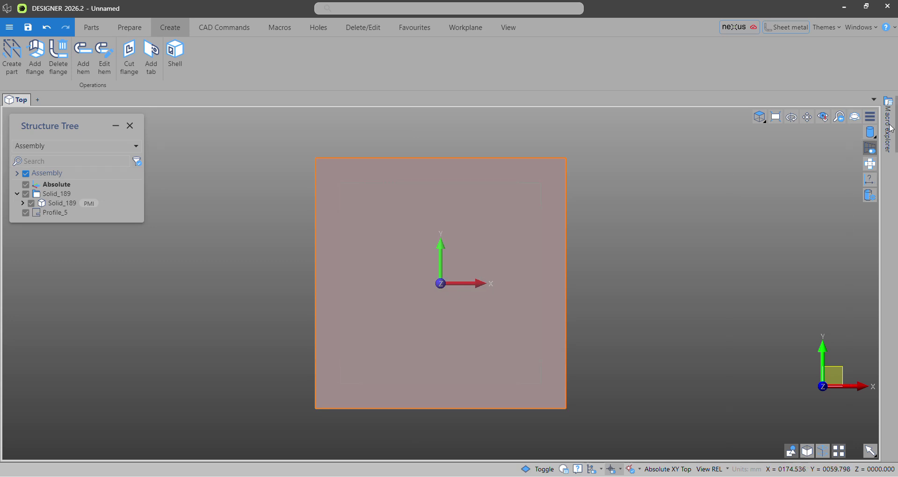
Examine the mouse/keyboard settings and the available configuration presets without changing them.
{"action": "left_click", "coordinate": [871, 118]}
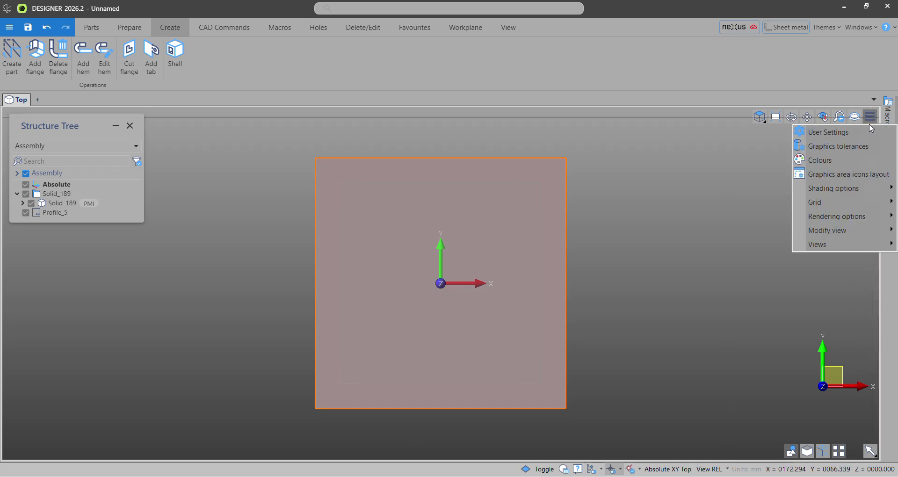
{"action": "left_click", "coordinate": [846, 174]}
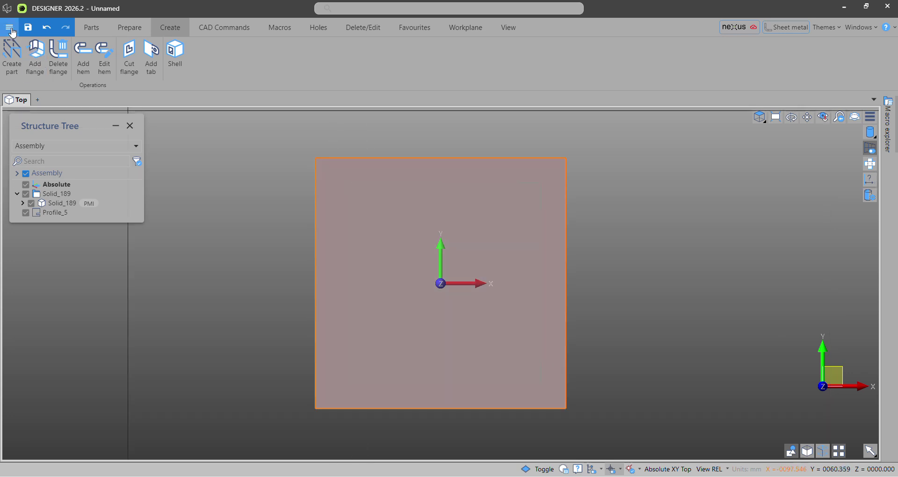
{"action": "left_click", "coordinate": [10, 29]}
{"action": "mouse_move", "coordinate": [55, 231]}
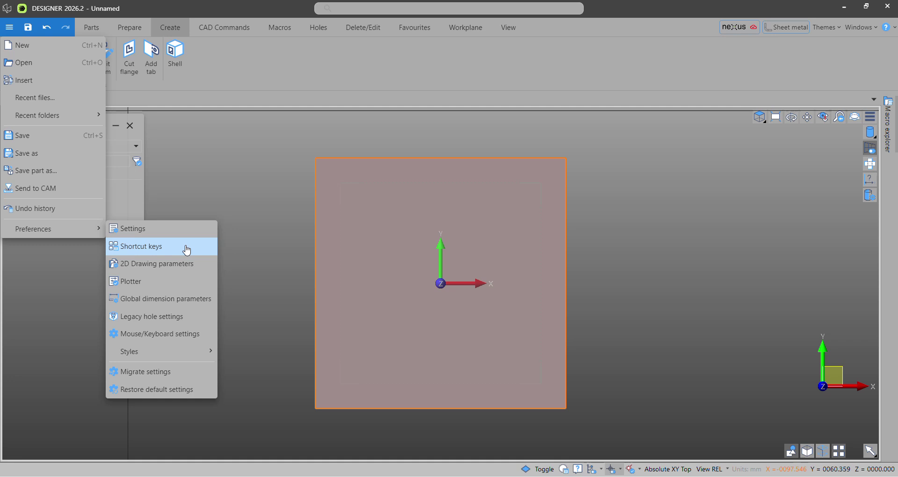
{"action": "left_click", "coordinate": [182, 342]}
{"action": "left_click", "coordinate": [123, 199]}
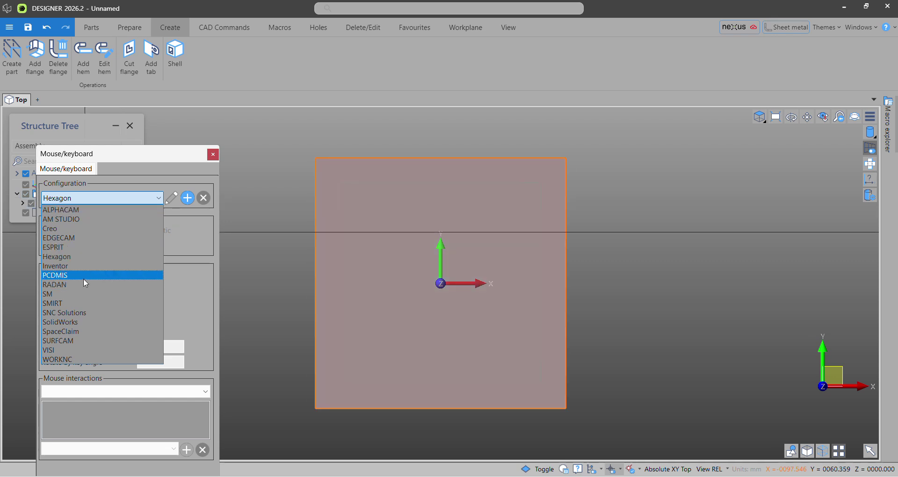
{"action": "left_click", "coordinate": [145, 158]}
{"action": "left_click", "coordinate": [213, 154]}
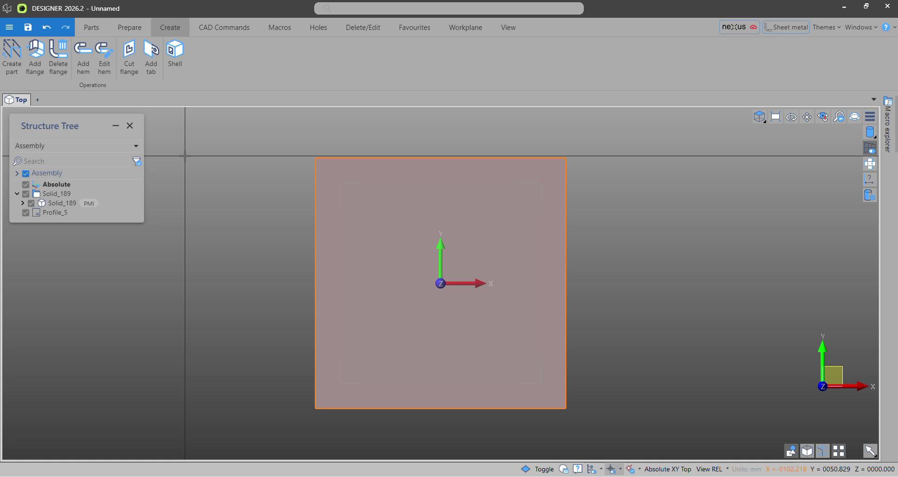
{"action": "left_click", "coordinate": [9, 27]}
{"action": "mouse_move", "coordinate": [70, 233]}
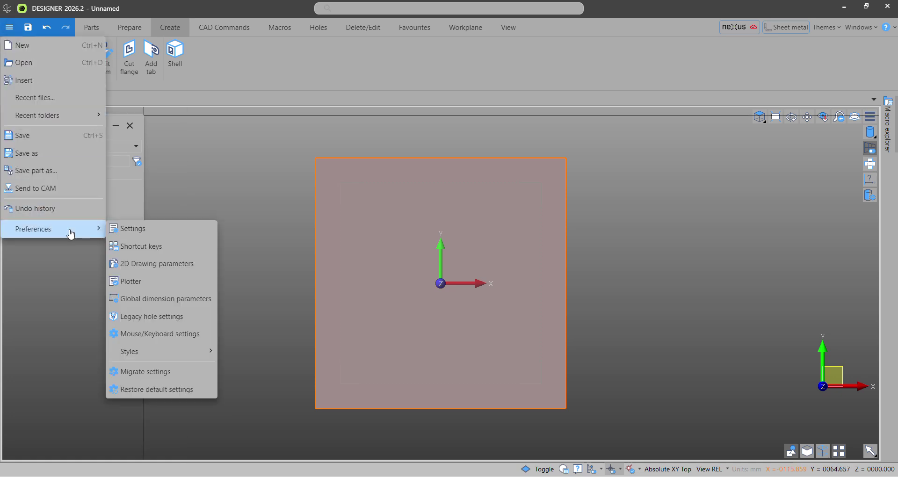
{"action": "left_click", "coordinate": [192, 333]}
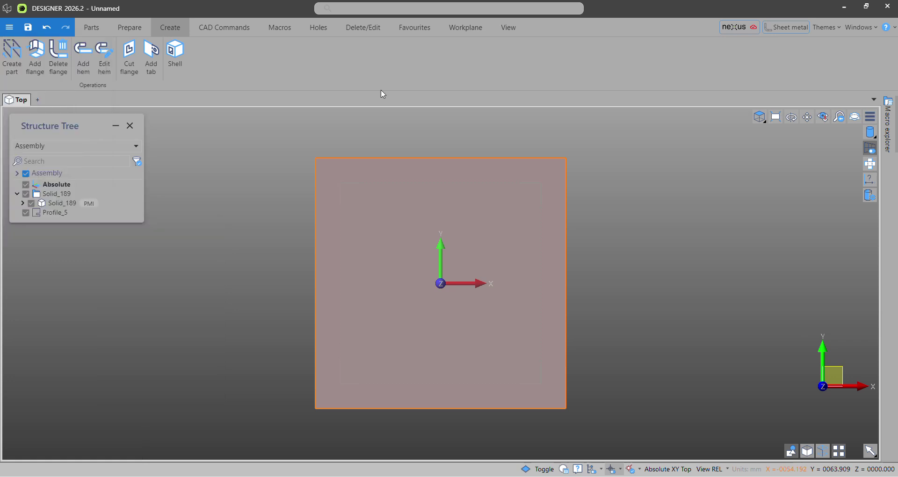
{"action": "left_click", "coordinate": [218, 30]}
{"action": "left_click", "coordinate": [44, 46]}
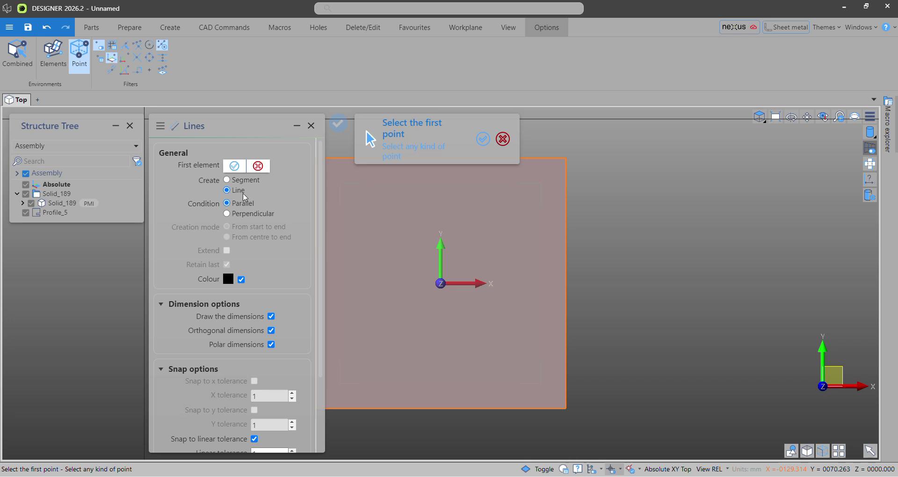
{"action": "scroll", "coordinate": [452, 249], "scroll_direction": "down", "scroll_amount": 3}
{"action": "scroll", "coordinate": [355, 214], "scroll_direction": "up", "scroll_amount": 1}
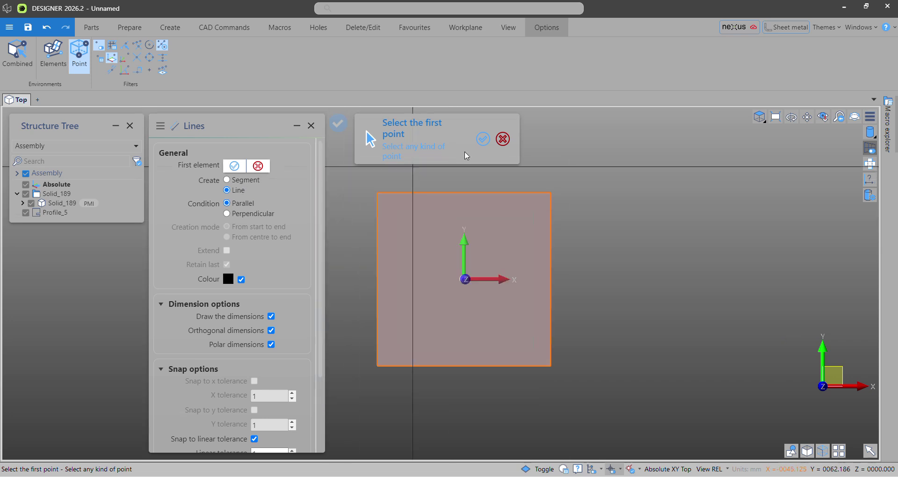
{"action": "left_click", "coordinate": [483, 139]}
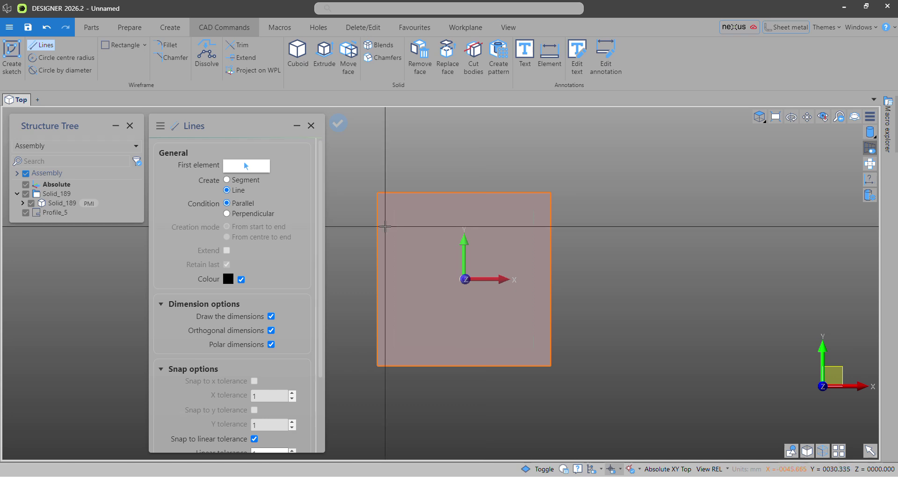
{"action": "left_click", "coordinate": [310, 126]}
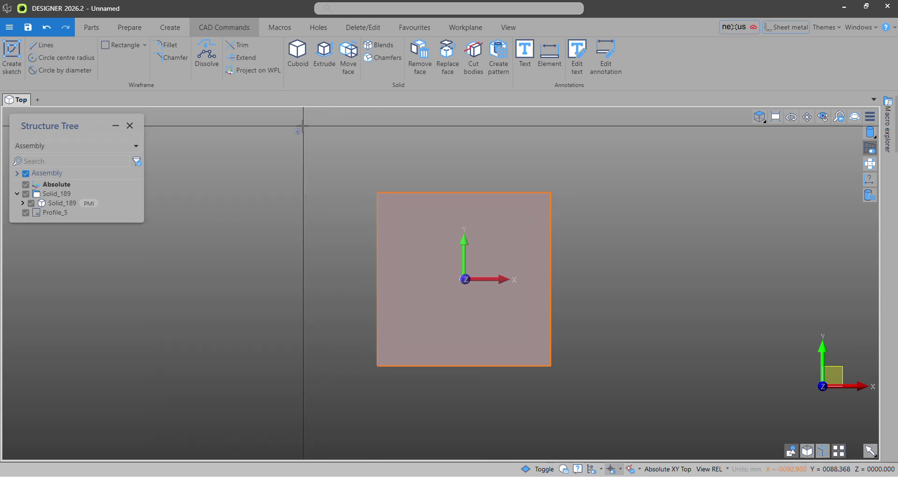
Create a construction line parallel to the plate's left edge, offset 20 mm inwards, by picking the edge as an element.
{"action": "left_click", "coordinate": [43, 47]}
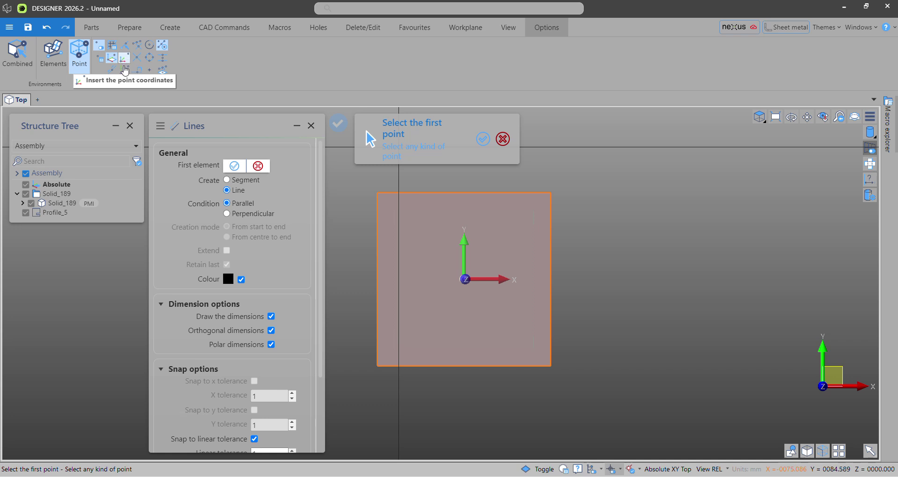
{"action": "left_click", "coordinate": [55, 65]}
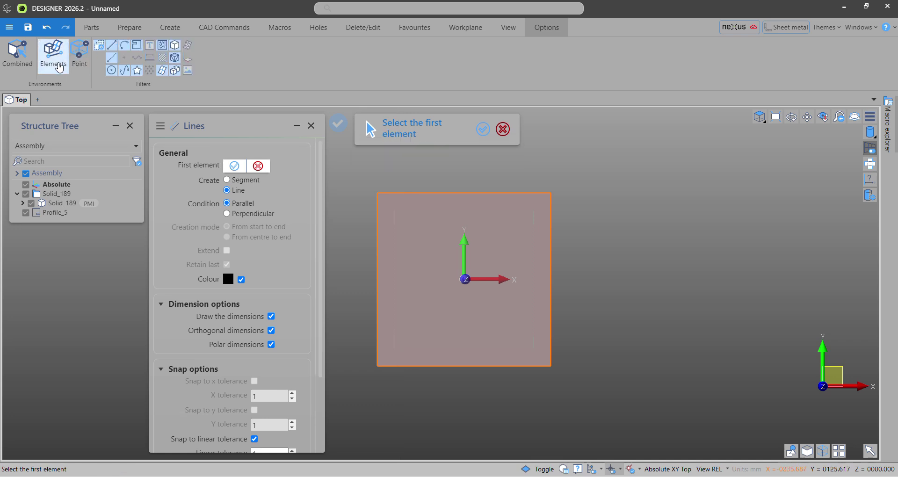
{"action": "left_click", "coordinate": [378, 255]}
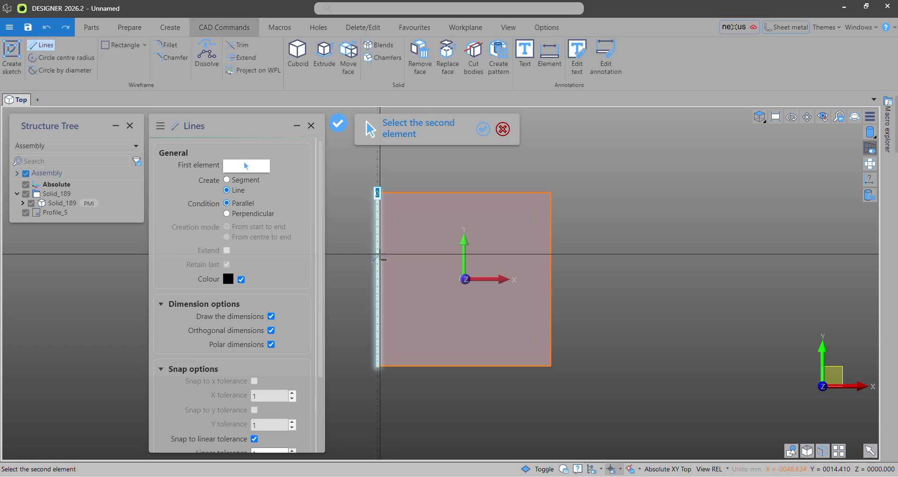
{"action": "type", "text": "20"}
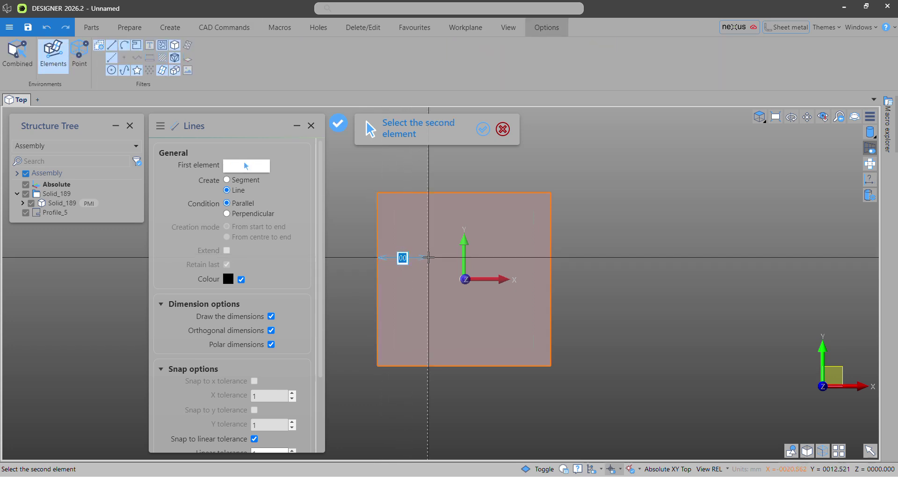
{"action": "key", "text": "Return"}
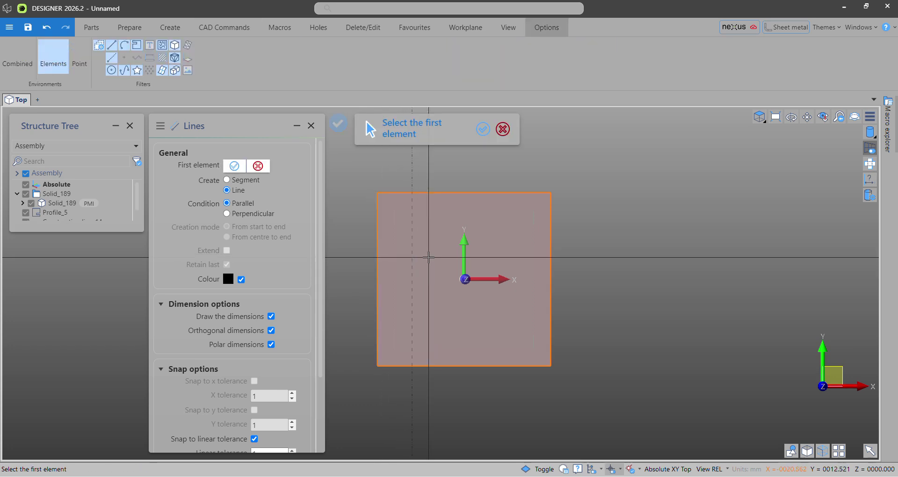
Add construction lines parallel to the plate's top and right edges, each offset 20 mm inwards.
{"action": "left_click", "coordinate": [487, 193]}
{"action": "type", "text": "20"}
{"action": "key", "text": "Return"}
{"action": "left_click", "coordinate": [545, 290]}
{"action": "type", "text": "20"}
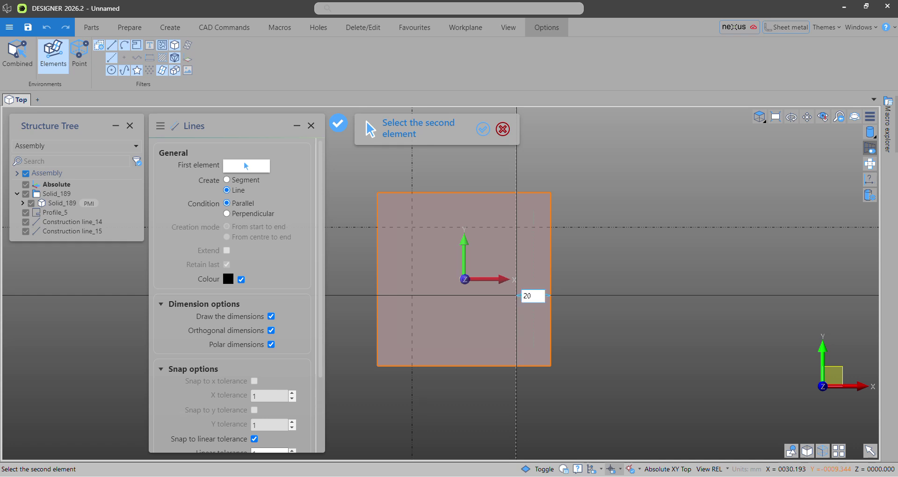
{"action": "key", "text": "Return"}
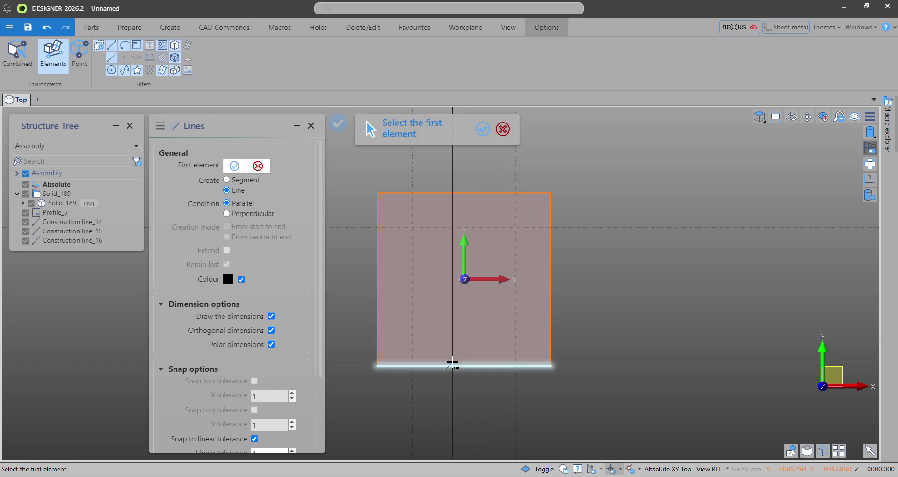
Add a construction line parallel to the plate's bottom edge, offset 20 mm inwards, and finish the Lines command.
{"action": "left_click", "coordinate": [452, 364]}
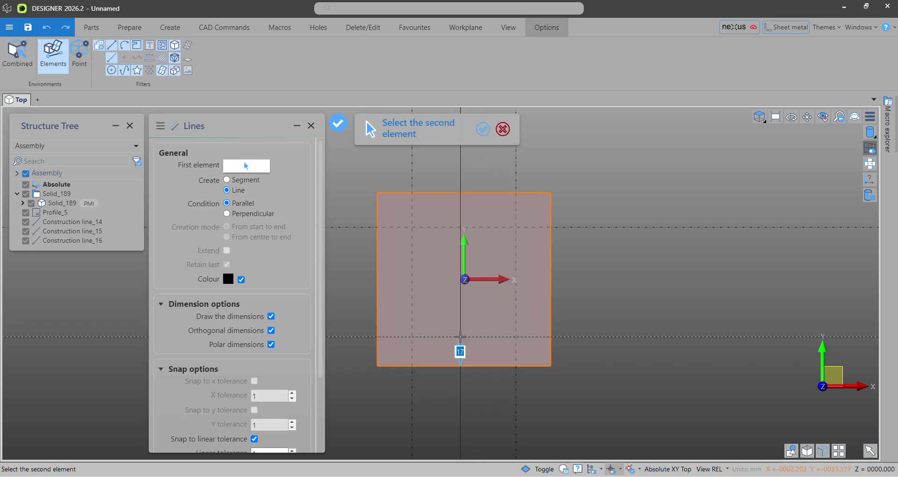
{"action": "type", "text": "20"}
{"action": "left_click", "coordinate": [483, 130]}
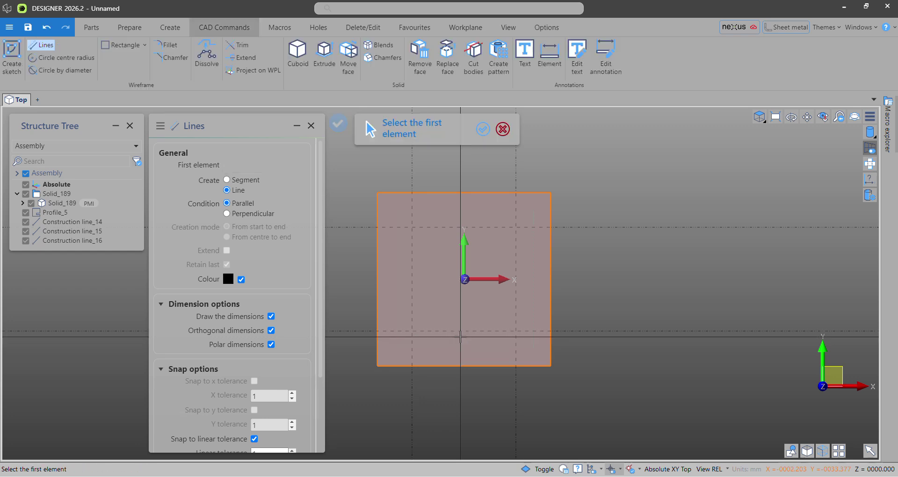
{"action": "left_click", "coordinate": [484, 132]}
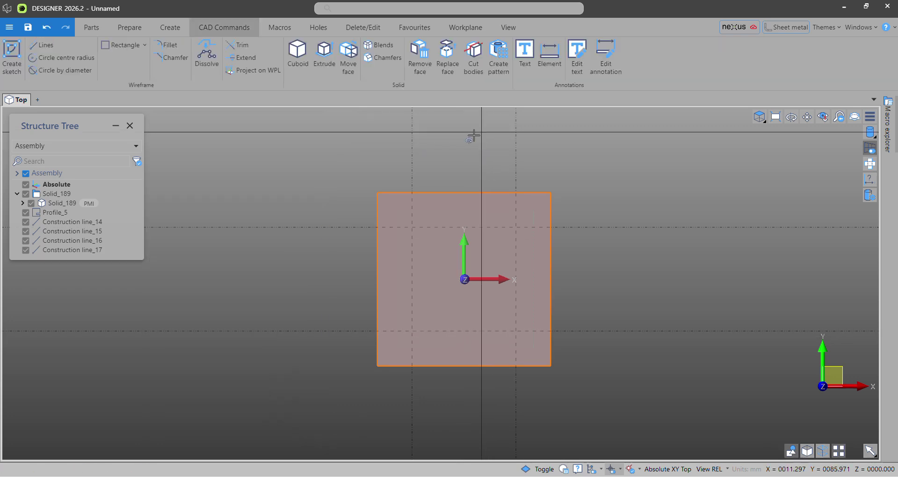
{"action": "left_click", "coordinate": [777, 117]}
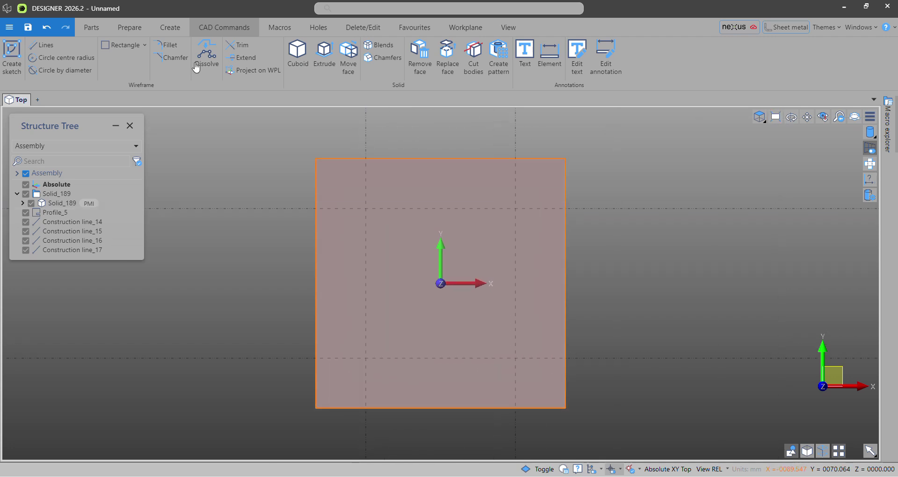
Draw a 10 mm diameter circle centred on the lower-left intersection of the construction lines.
{"action": "left_click", "coordinate": [44, 63]}
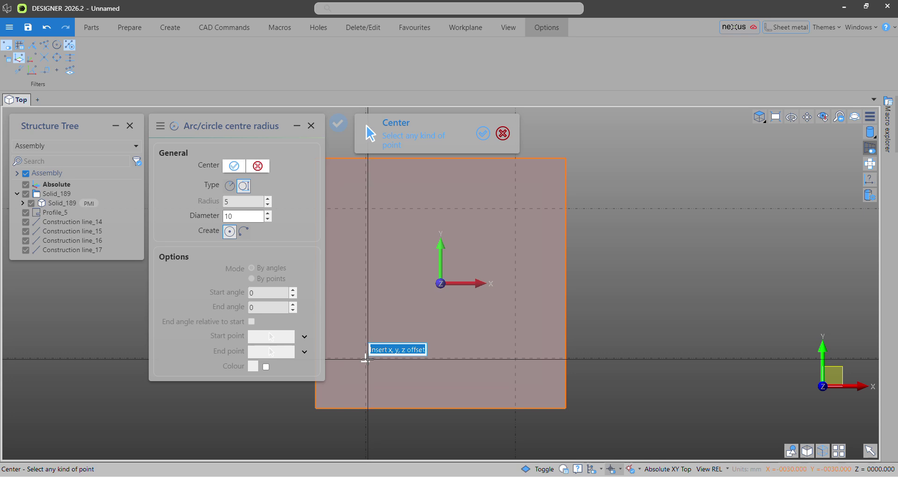
{"action": "left_click", "coordinate": [366, 359]}
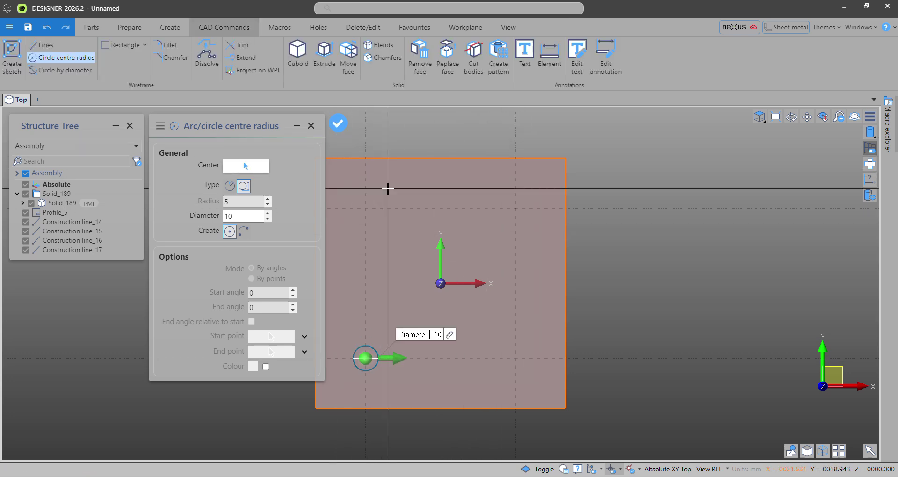
{"action": "left_click", "coordinate": [338, 133]}
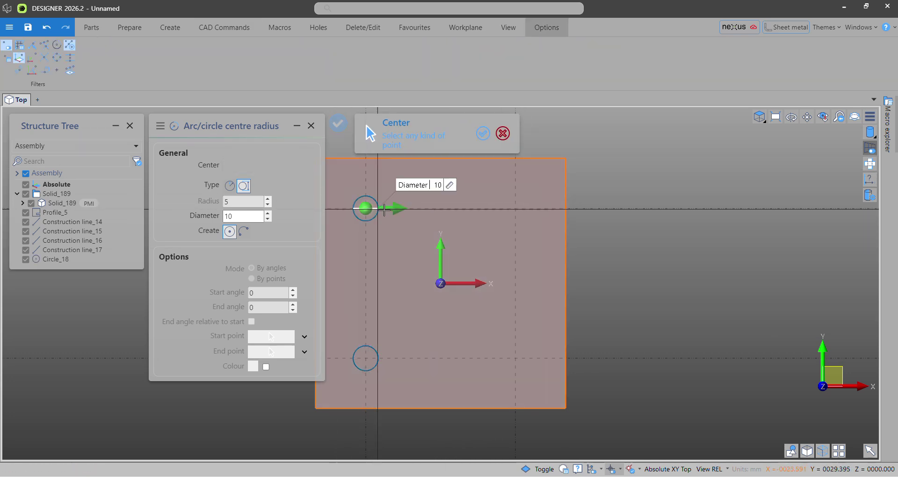
Draw 10 mm diameter circles centred on the other three construction line intersections and finish the circle command.
{"action": "key", "text": "Return"}
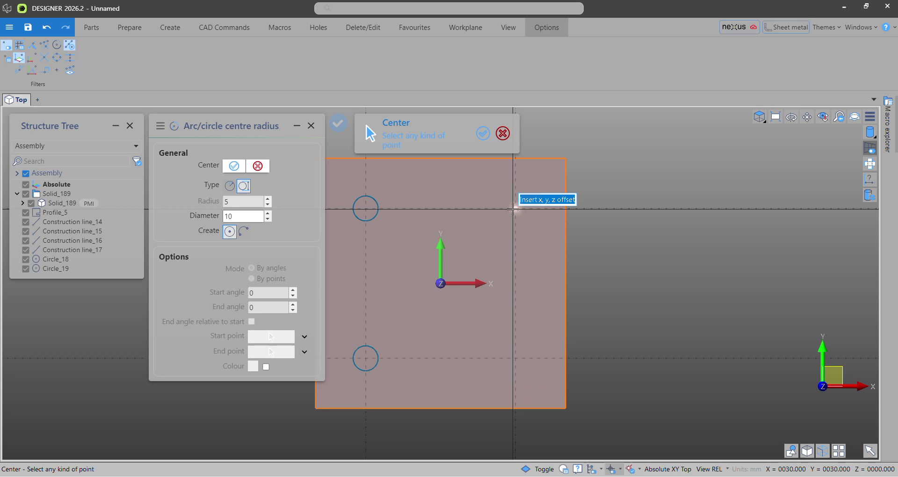
{"action": "left_click", "coordinate": [513, 208]}
{"action": "key", "text": "Return"}
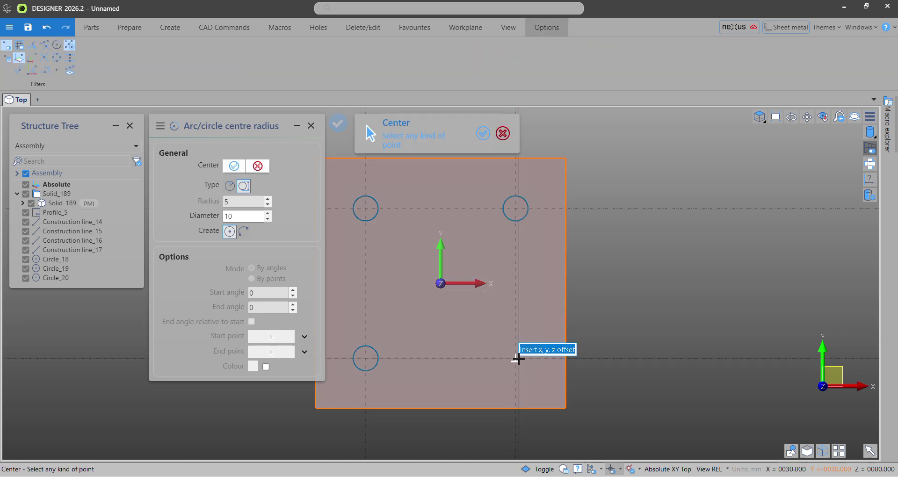
{"action": "left_click", "coordinate": [516, 359]}
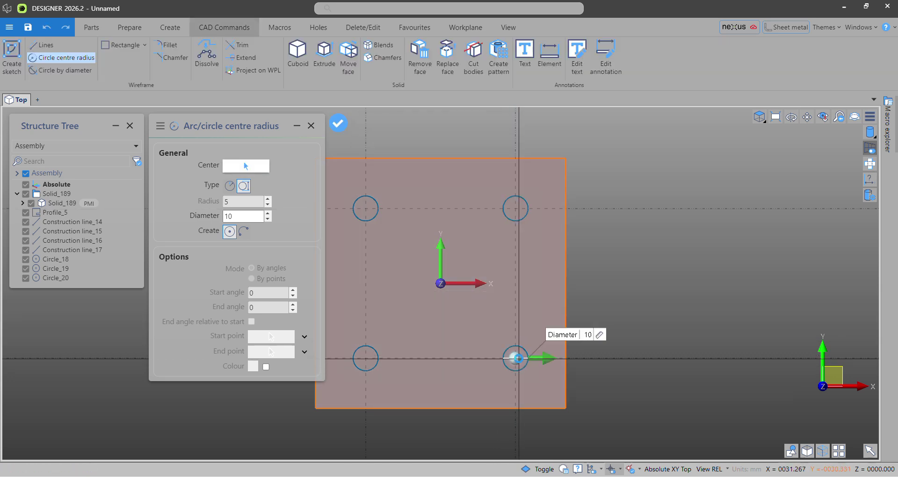
{"action": "key", "text": "Return"}
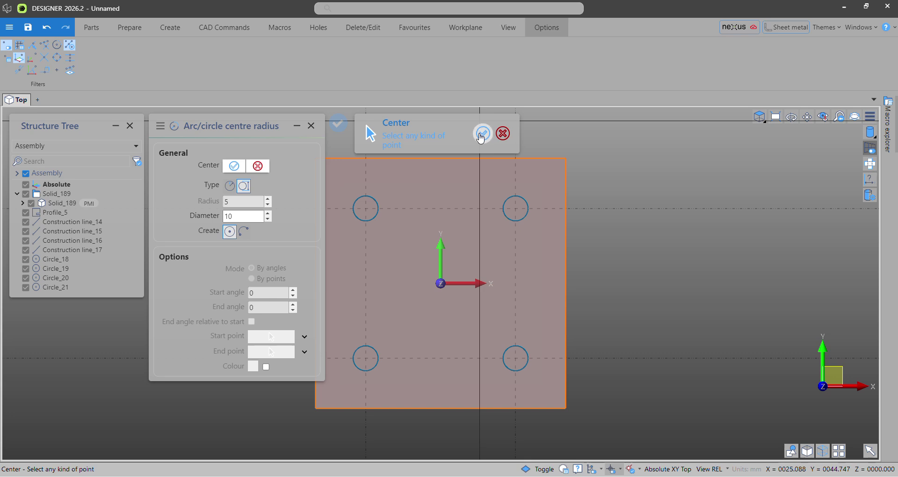
{"action": "left_click", "coordinate": [483, 134]}
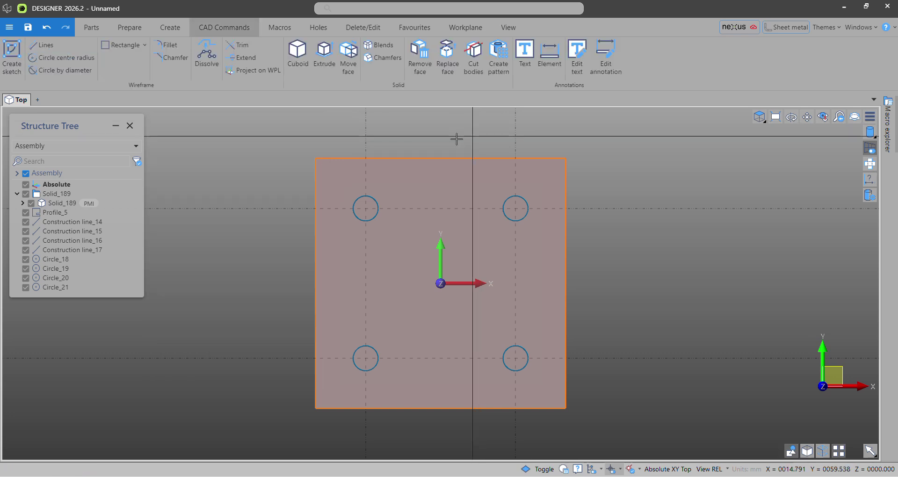
Cut holes through the plate with Cut flange, using all four circles as cutting elements with zero offsets.
{"action": "left_click", "coordinate": [171, 28]}
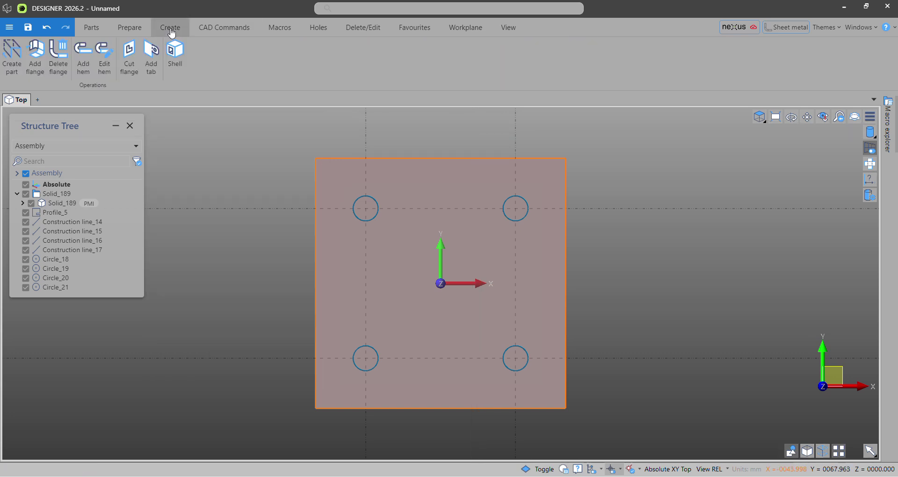
{"action": "left_click", "coordinate": [135, 74]}
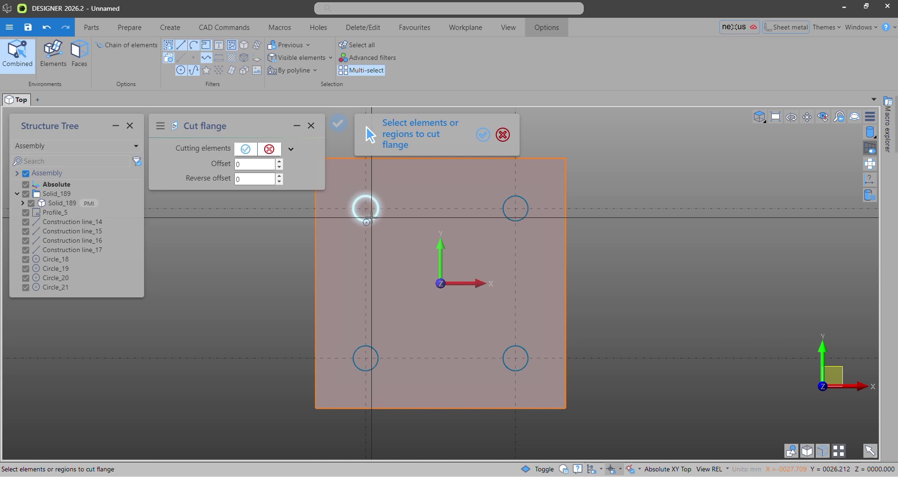
{"action": "left_click_drag", "start_coordinate": [341, 187], "coordinate": [544, 388]}
{"action": "left_click", "coordinate": [483, 134]}
{"action": "left_click", "coordinate": [338, 123]}
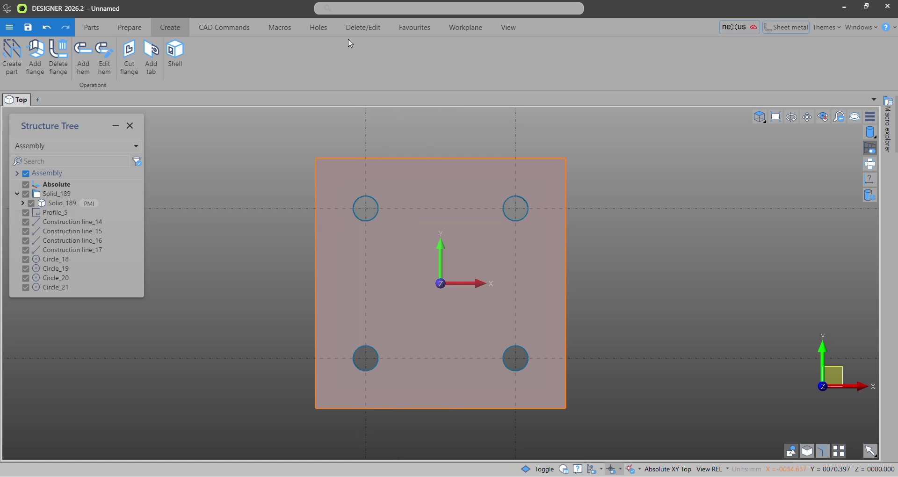
Delete the horizontal construction line that runs through the upper two holes.
{"action": "left_click", "coordinate": [358, 16]}
{"action": "left_click", "coordinate": [338, 62]}
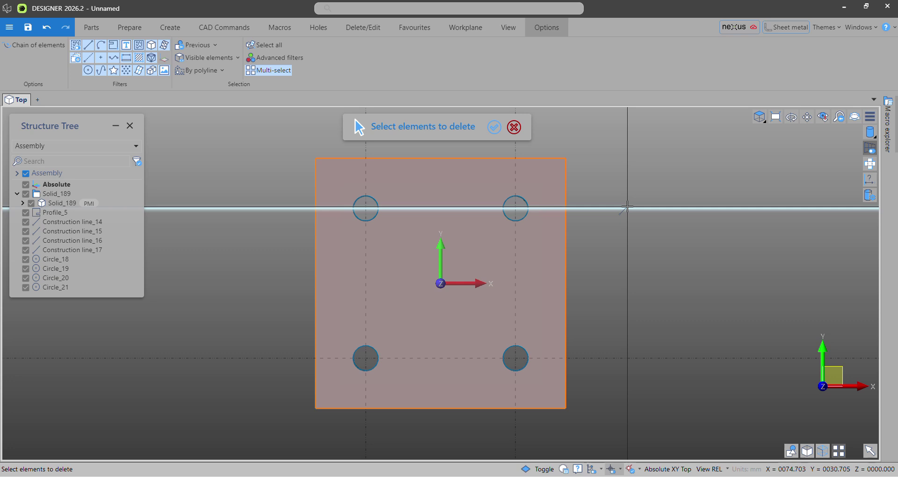
{"action": "left_click", "coordinate": [627, 207]}
{"action": "left_click", "coordinate": [492, 127]}
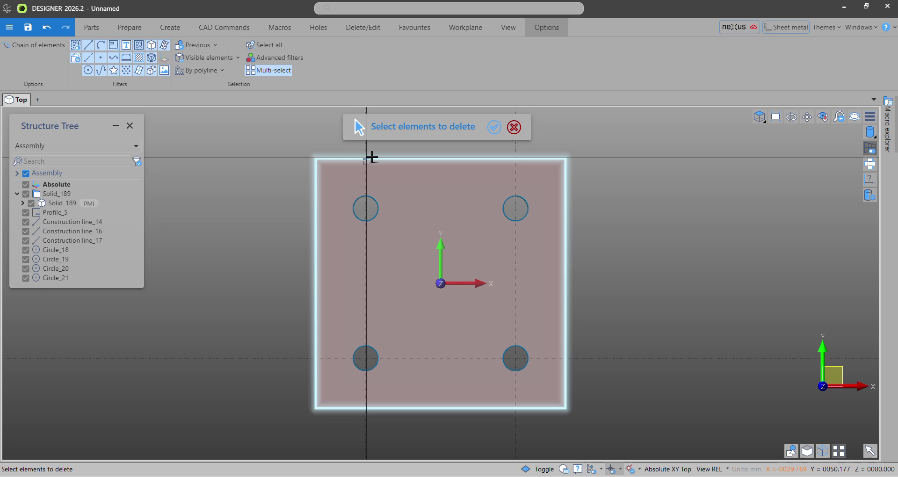
Restrict the Delete command's selection filter to construction lines only.
{"action": "left_click", "coordinate": [371, 159]}
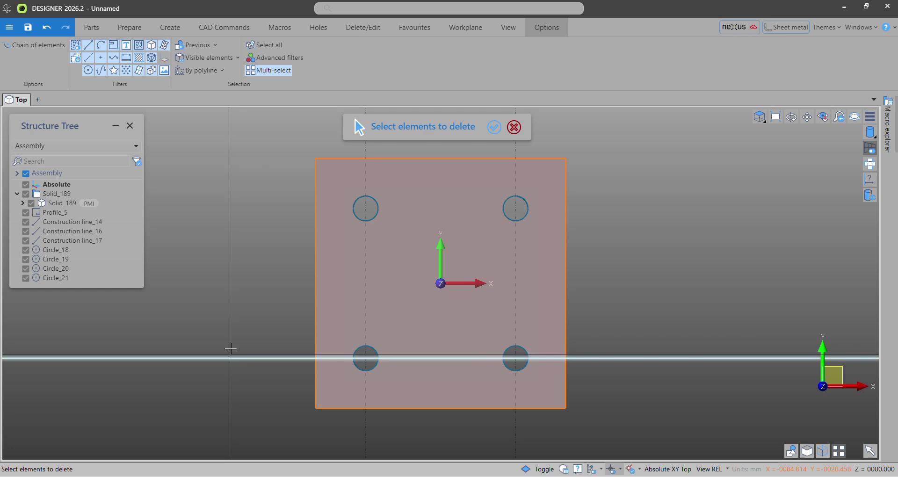
{"action": "left_click", "coordinate": [77, 58]}
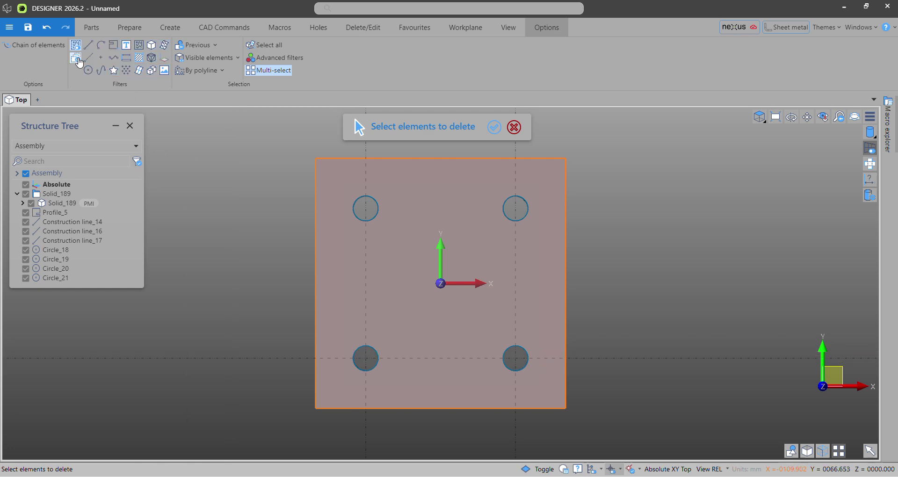
{"action": "left_click", "coordinate": [89, 59]}
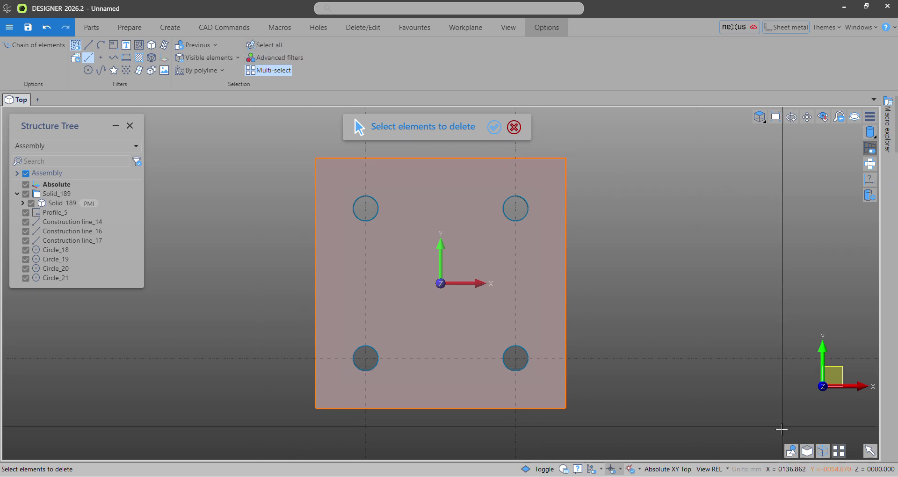
Select all remaining construction lines through the filter, delete them and leave the Delete command.
{"action": "scroll", "coordinate": [672, 375], "scroll_direction": "down", "scroll_amount": 2}
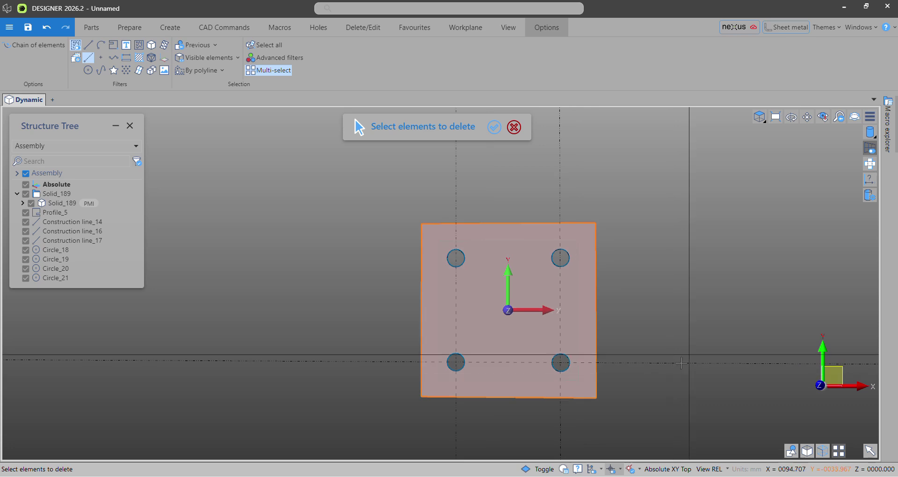
{"action": "left_click", "coordinate": [775, 117]}
{"action": "left_click", "coordinate": [261, 47]}
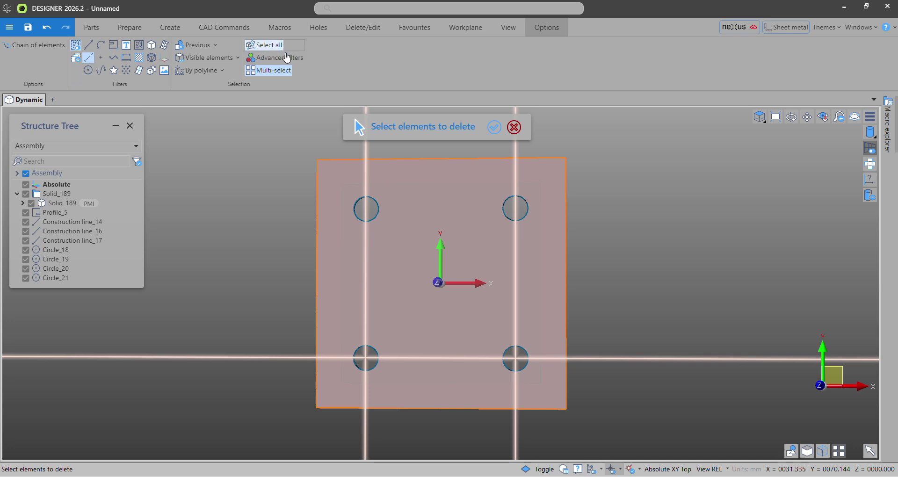
{"action": "left_click", "coordinate": [494, 131]}
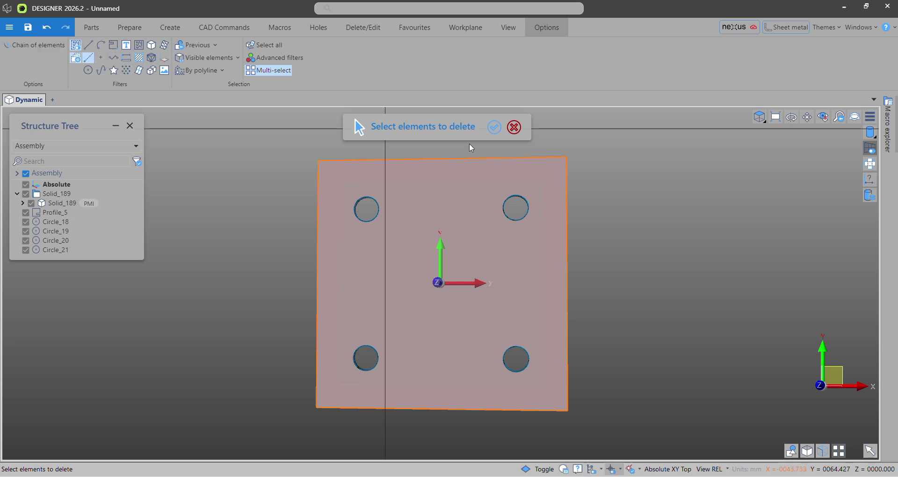
{"action": "key", "text": "Escape"}
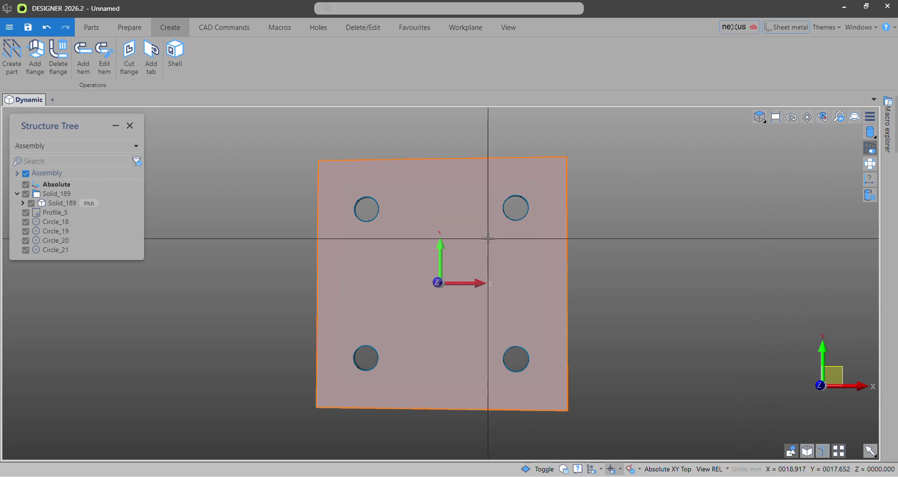
Check the plate in top view, from a tilted angle and with the view normal to its large face.
{"action": "mouse_move", "coordinate": [509, 266]}
{"action": "middle_mouse_down"}
{"action": "mouse_move", "coordinate": [494, 243]}
{"action": "mouse_move", "coordinate": [508, 264]}
{"action": "middle_mouse_up"}
{"action": "mouse_move", "coordinate": [759, 120]}
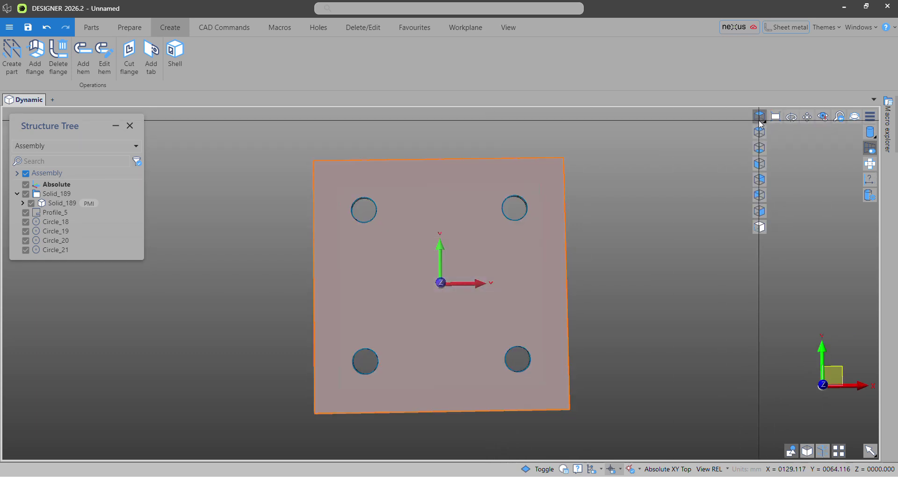
{"action": "left_click", "coordinate": [759, 136]}
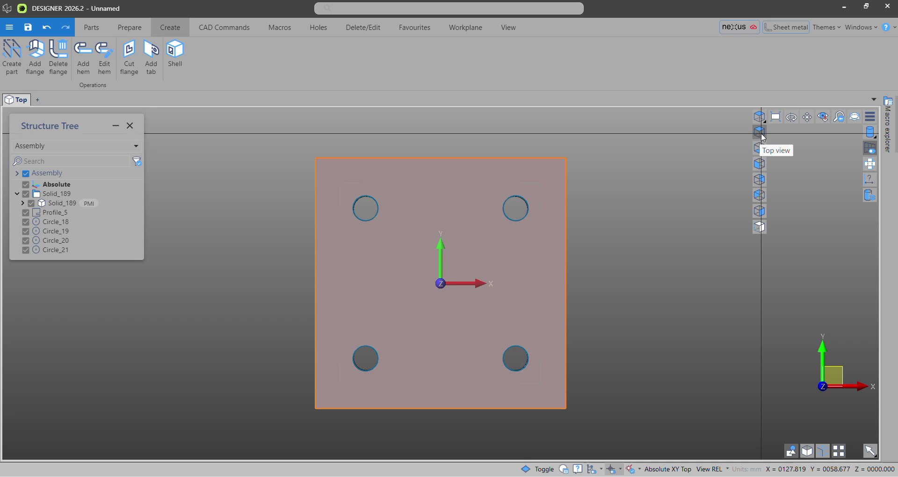
{"action": "middle_click_drag", "start_coordinate": [535, 248], "coordinate": [514, 220]}
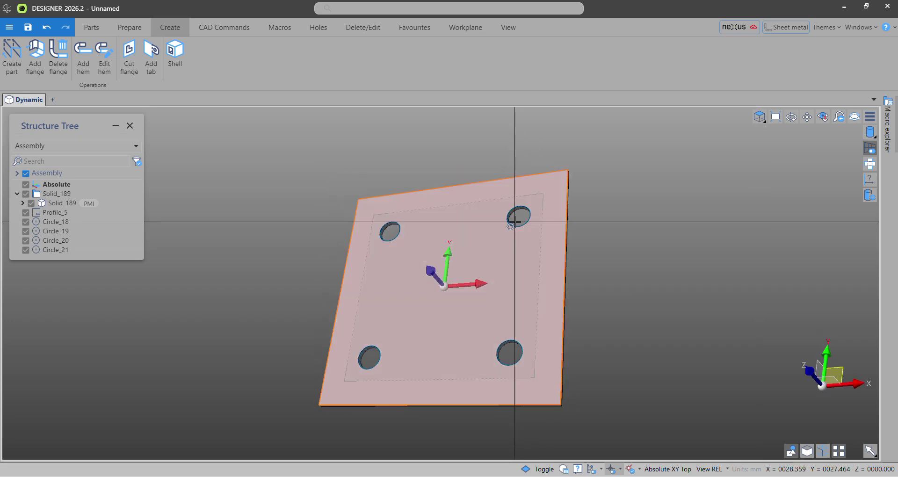
{"action": "left_click", "coordinate": [823, 117]}
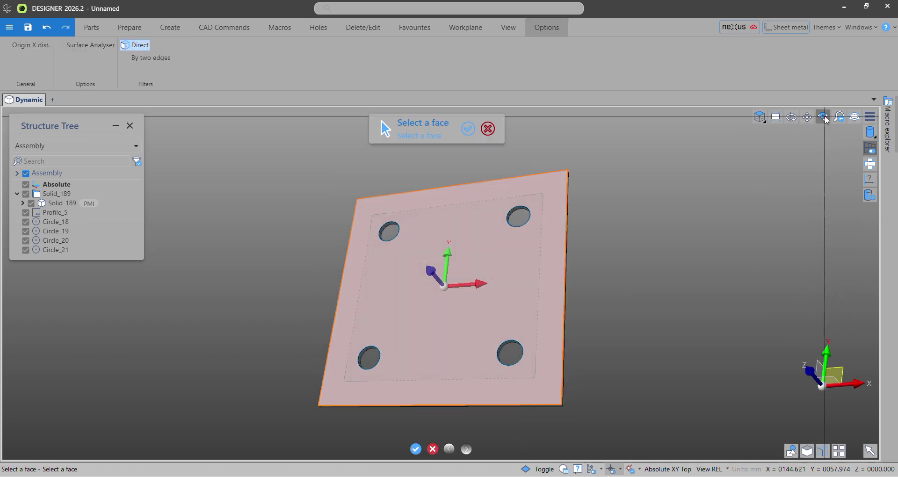
{"action": "left_click", "coordinate": [495, 255]}
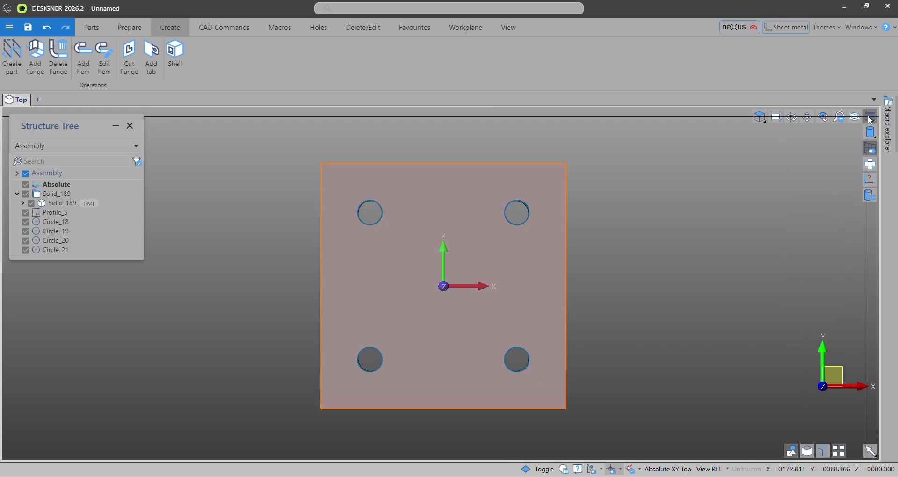
{"action": "left_click", "coordinate": [766, 120]}
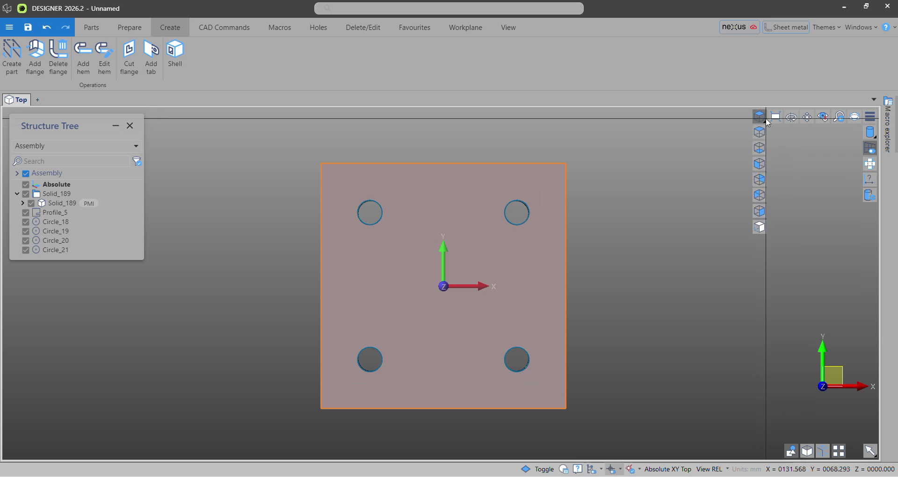
Undo the construction line deletions, the flange cut and the circles, and redo only the lower-left circle.
{"action": "left_click", "coordinate": [45, 29]}
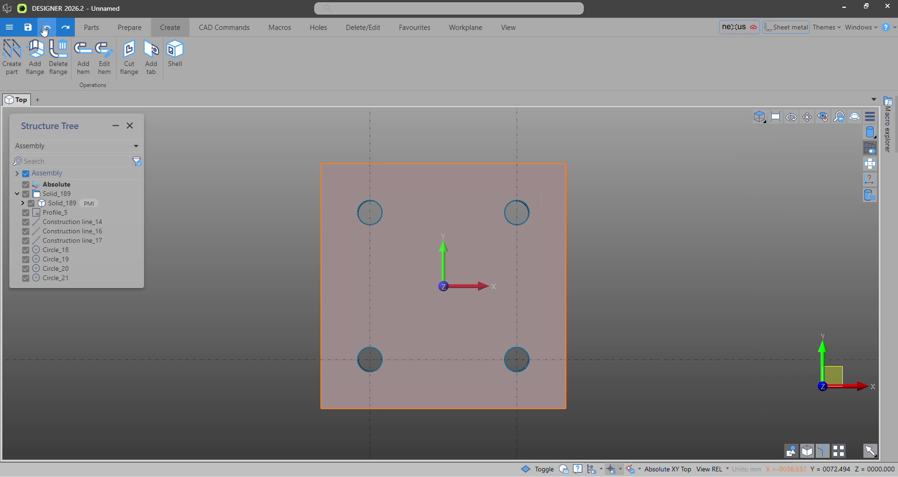
{"action": "left_click", "coordinate": [45, 29]}
{"action": "left_click", "coordinate": [44, 29]}
{"action": "left_click", "coordinate": [45, 29]}
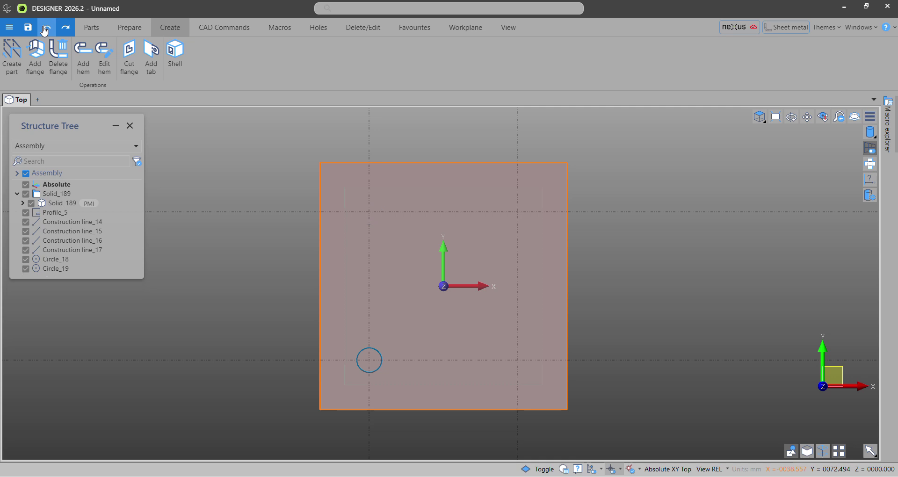
{"action": "left_click", "coordinate": [45, 29]}
{"action": "left_click", "coordinate": [44, 29]}
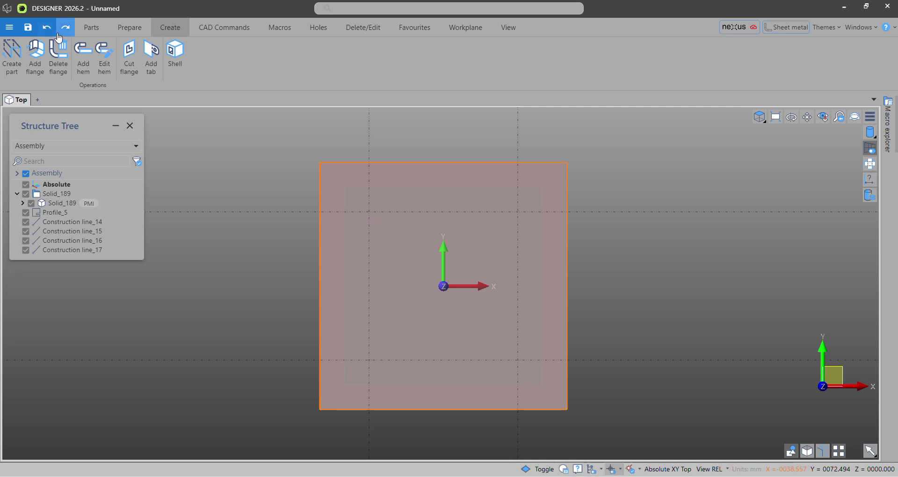
{"action": "left_click", "coordinate": [65, 30]}
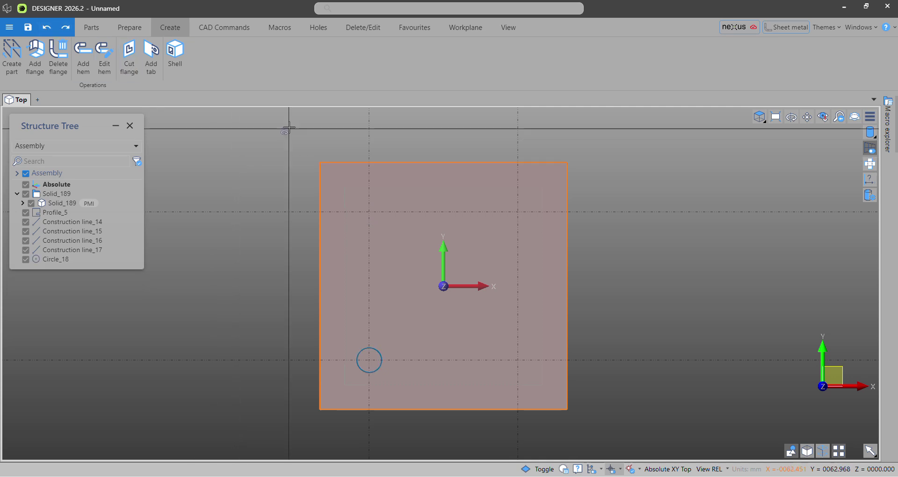
Delete all four construction lines at once and re-enable all element types in the selection filter.
{"action": "left_click", "coordinate": [356, 14]}
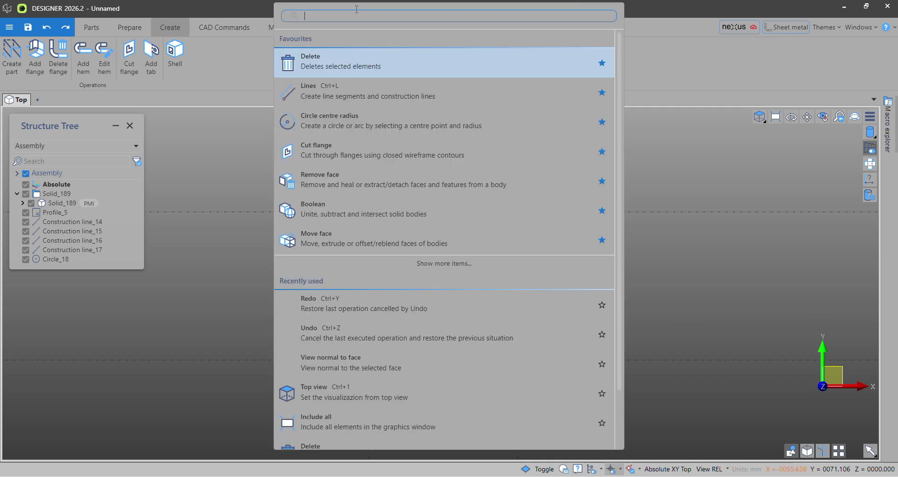
{"action": "left_click", "coordinate": [331, 66]}
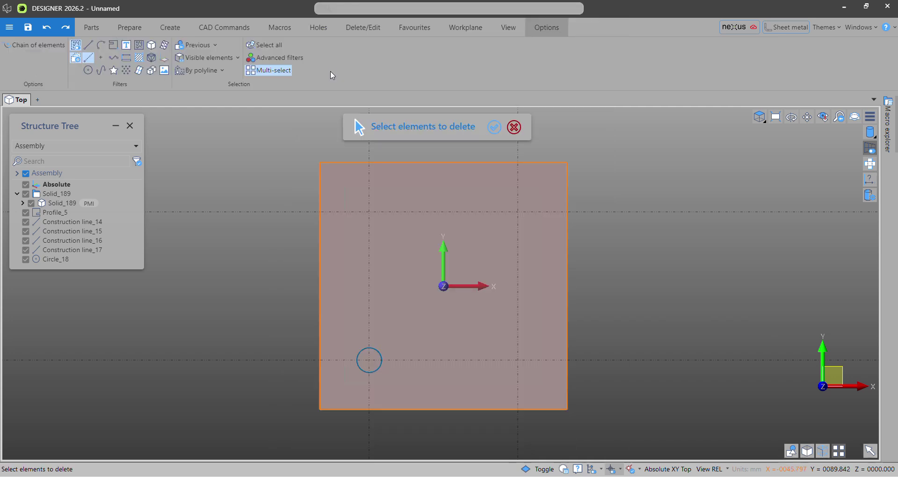
{"action": "left_click", "coordinate": [278, 47]}
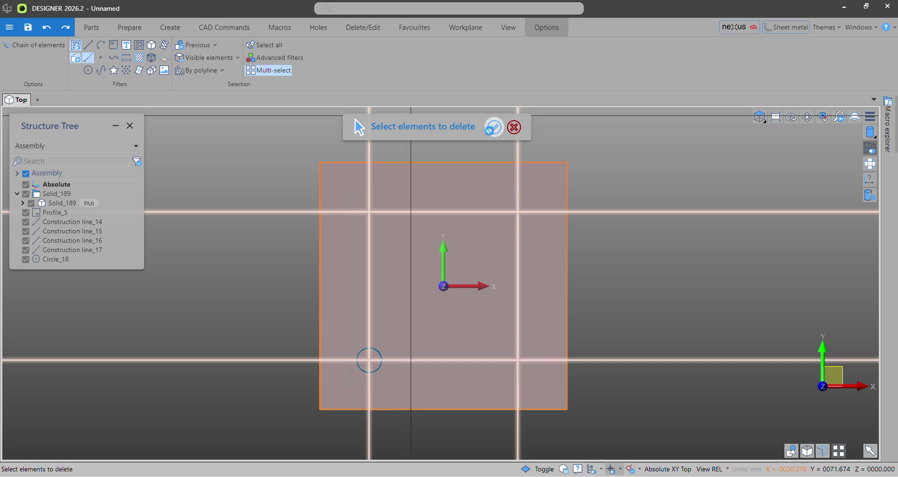
{"action": "left_click", "coordinate": [490, 133]}
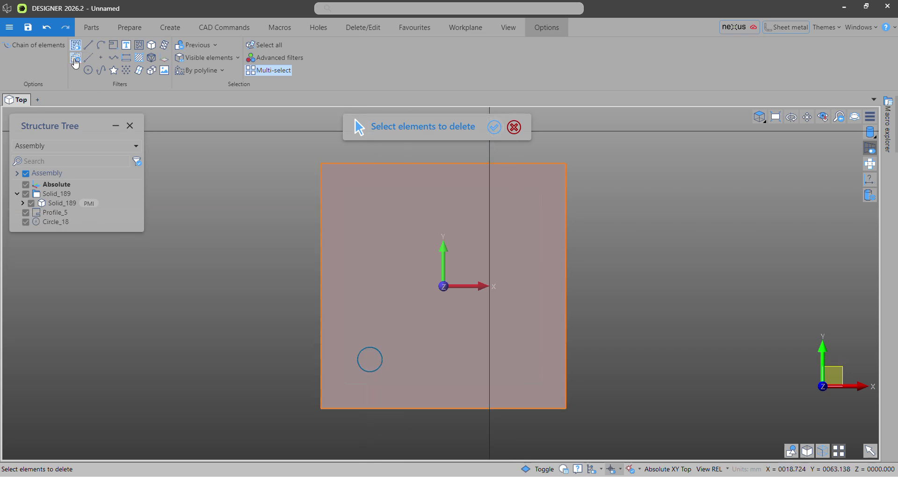
{"action": "left_click", "coordinate": [74, 60]}
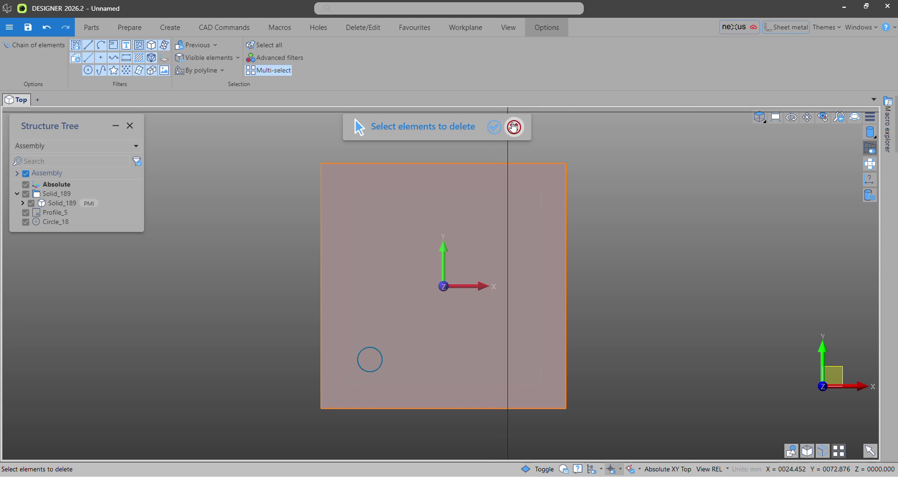
Leave the Delete command and set up the Mirror command for mirroring in one direction.
{"action": "left_click", "coordinate": [514, 126]}
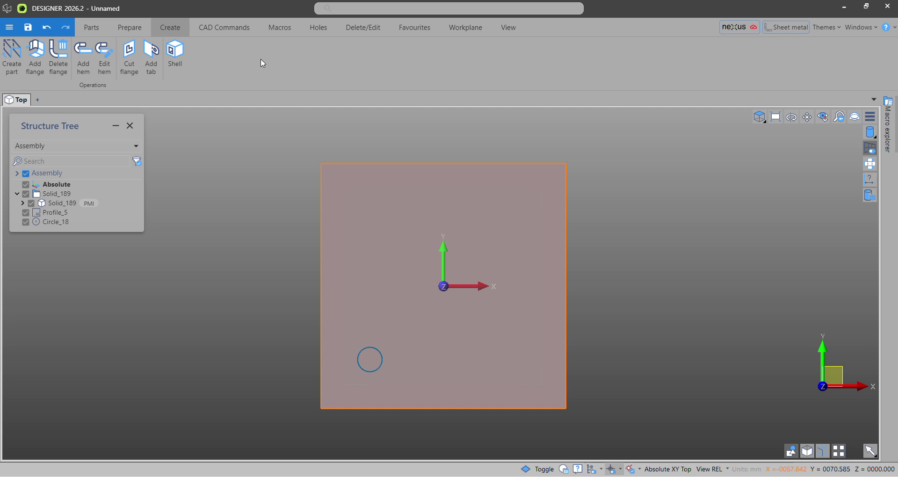
{"action": "left_click", "coordinate": [358, 9]}
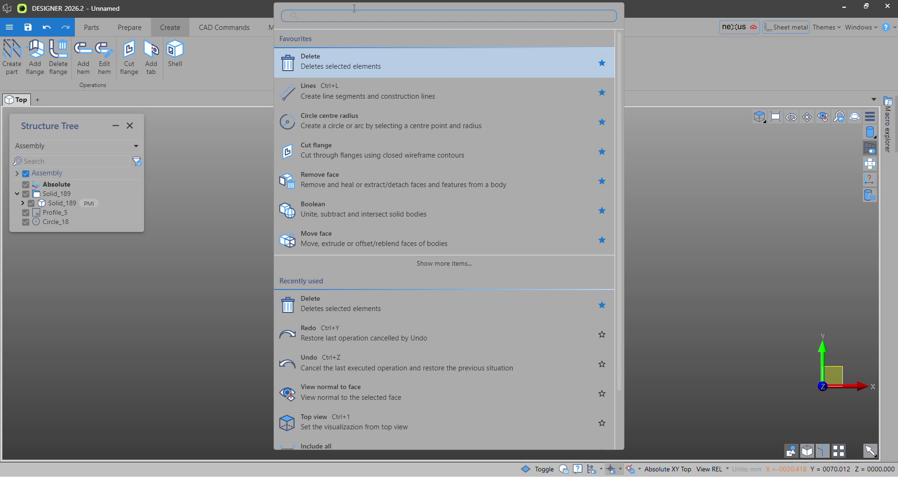
{"action": "type", "text": "mir"}
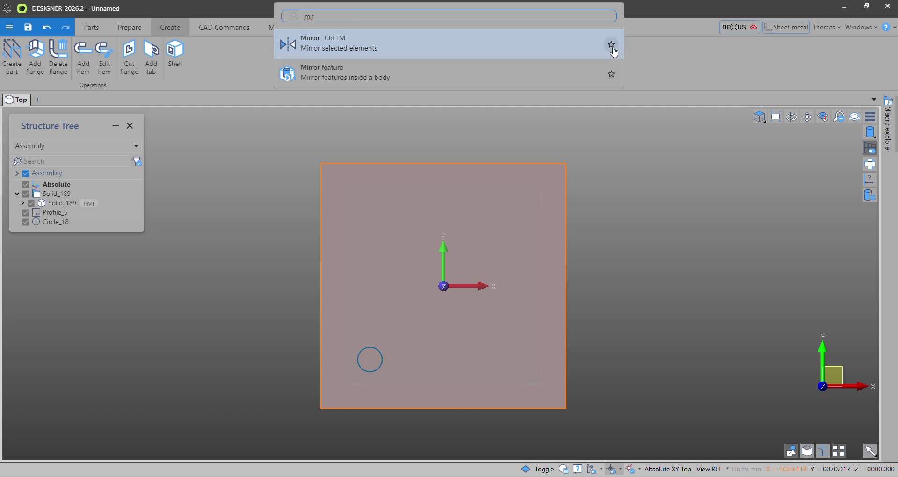
{"action": "left_click", "coordinate": [324, 48]}
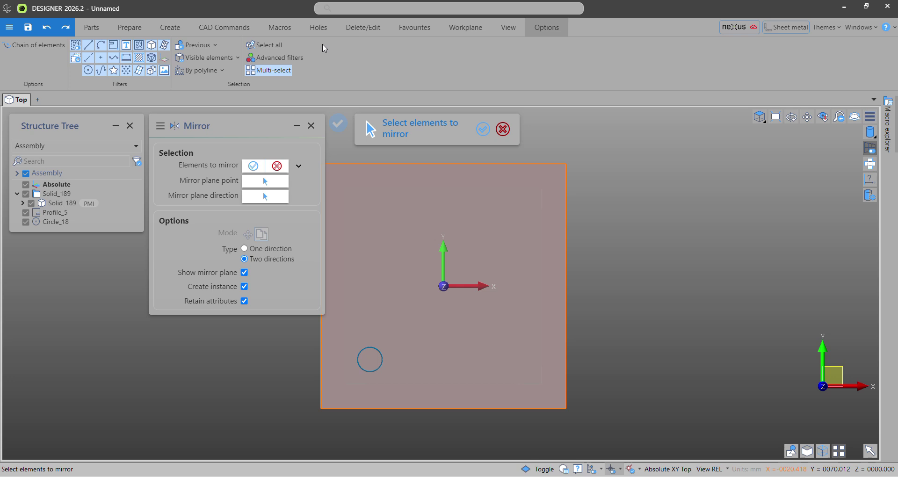
{"action": "left_click", "coordinate": [360, 173]}
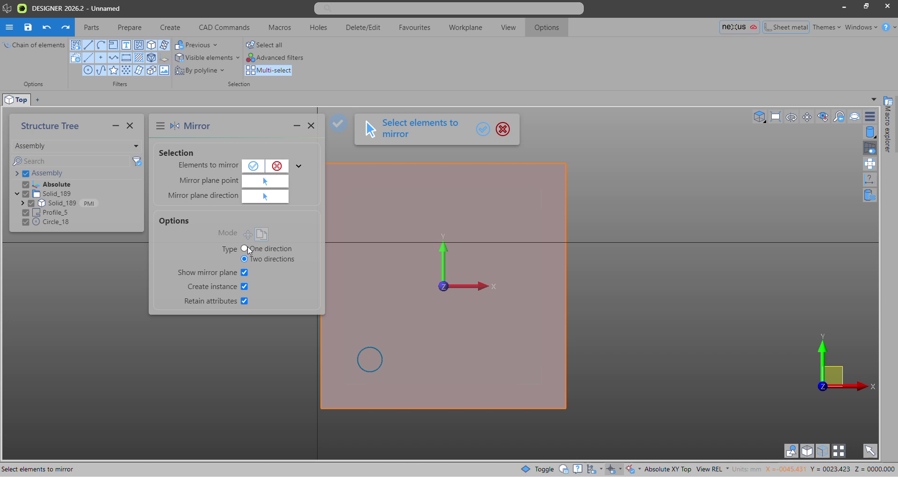
{"action": "left_click", "coordinate": [245, 249]}
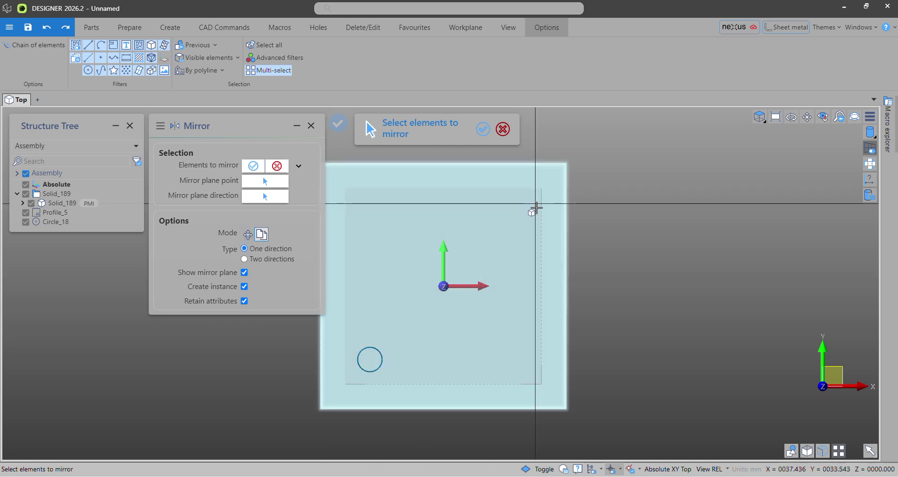
Mirror the lower-left circle in one direction about the origin, using the Y-axis as the mirror plane direction.
{"action": "left_click", "coordinate": [415, 275]}
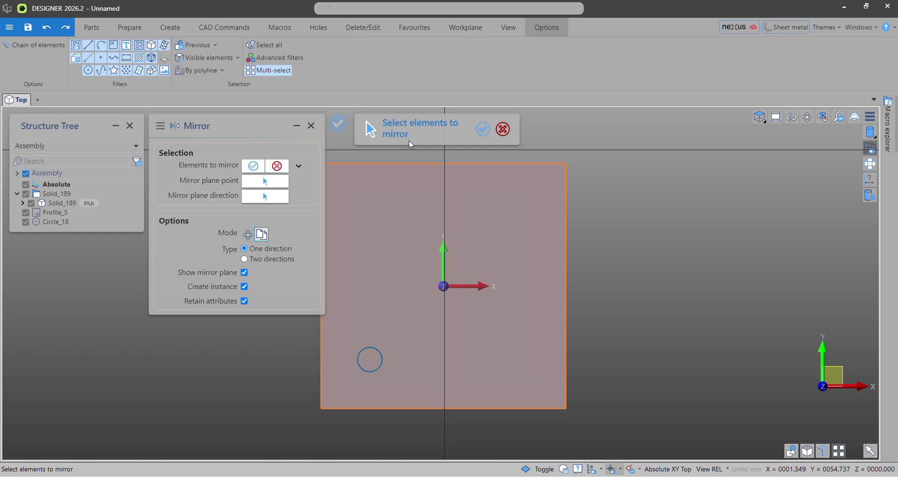
{"action": "left_click", "coordinate": [407, 386]}
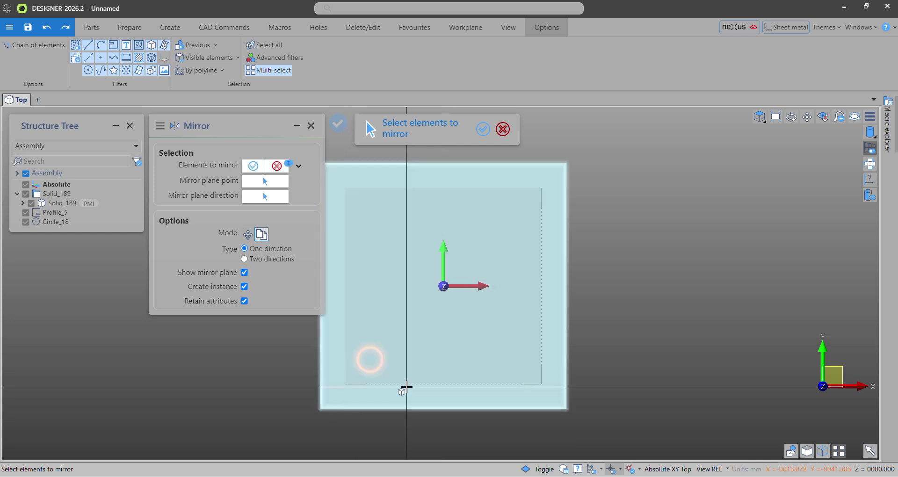
{"action": "left_click", "coordinate": [483, 129]}
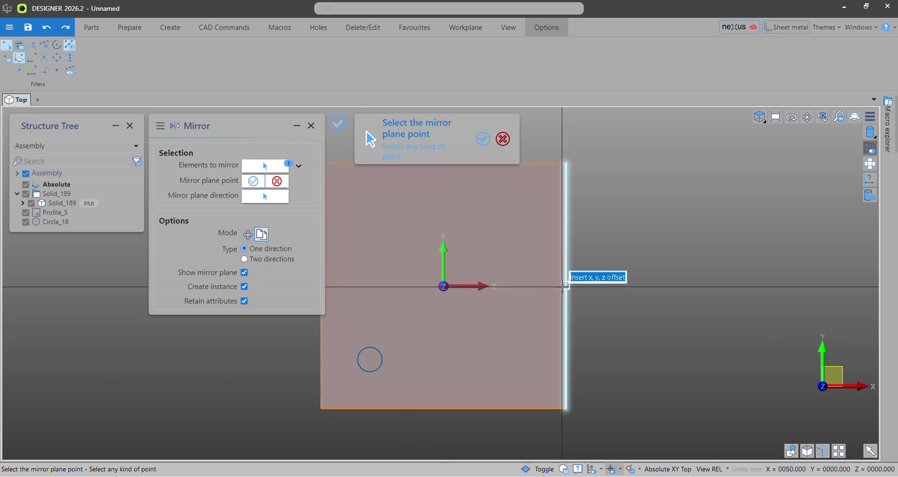
{"action": "left_click", "coordinate": [445, 286]}
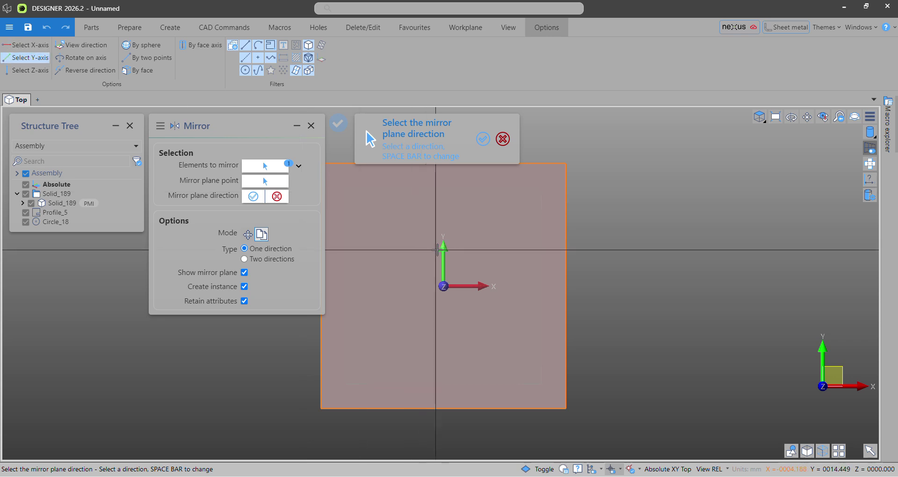
{"action": "left_click", "coordinate": [37, 45]}
{"action": "left_click", "coordinate": [37, 58]}
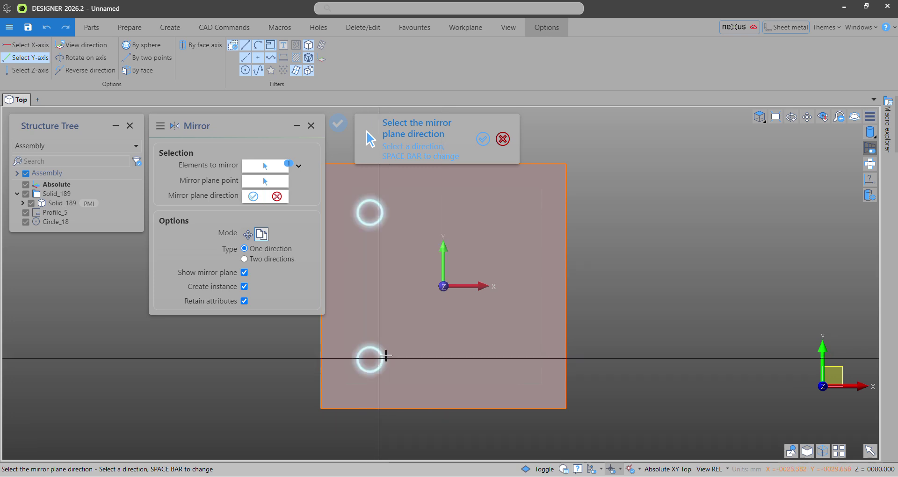
{"action": "left_click", "coordinate": [483, 139]}
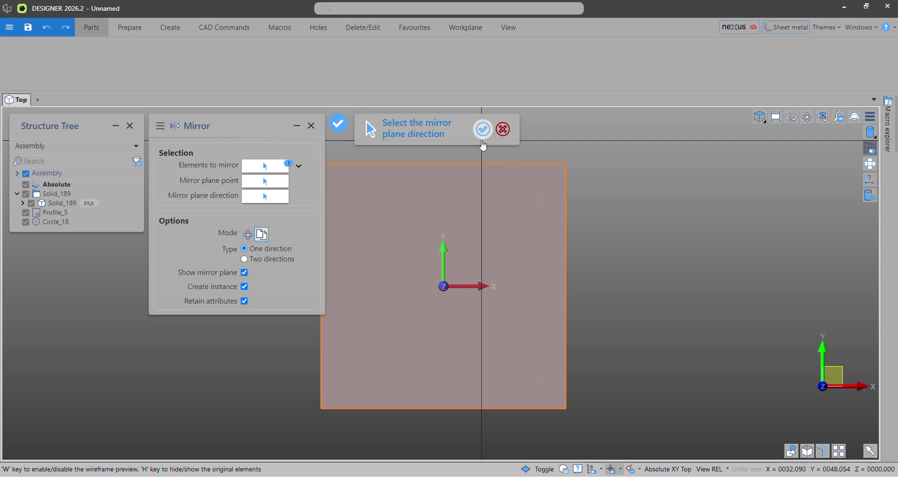
{"action": "left_click", "coordinate": [337, 124]}
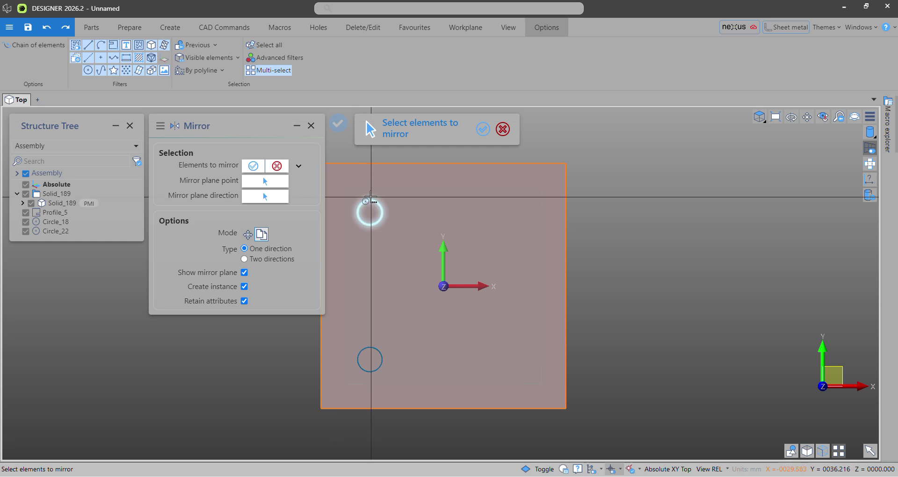
Leave the Mirror command and undo the one-direction mirror of the circle.
{"action": "left_click", "coordinate": [396, 186]}
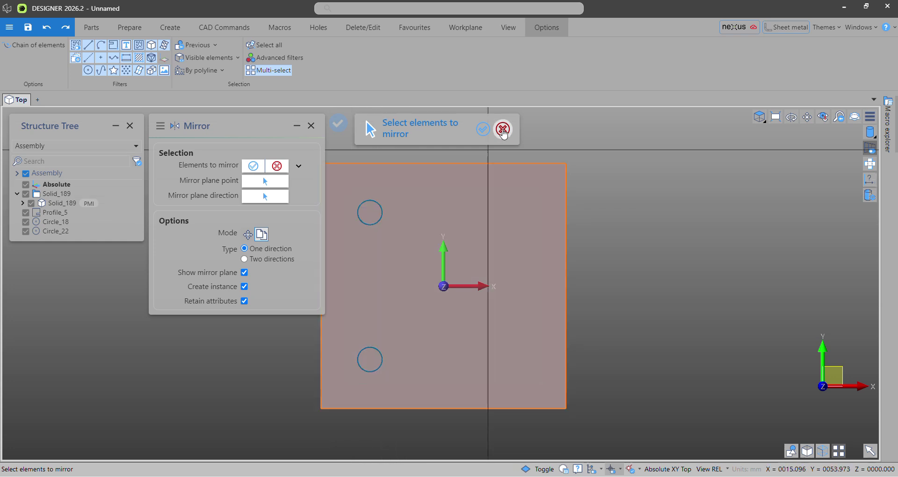
{"action": "left_click", "coordinate": [503, 130]}
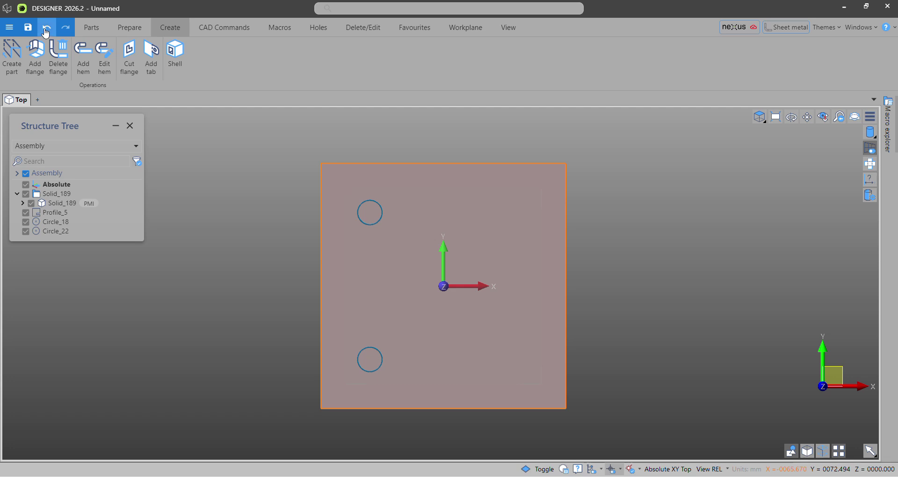
{"action": "left_click", "coordinate": [46, 28]}
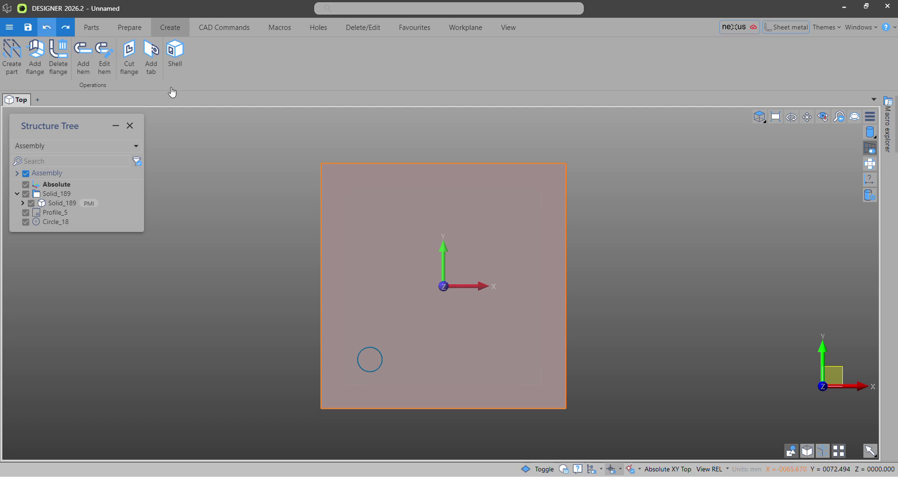
Mirror the lower-left circle together with the plate in two directions about the origin and tilt the view to inspect the copies.
{"action": "left_click", "coordinate": [358, 15]}
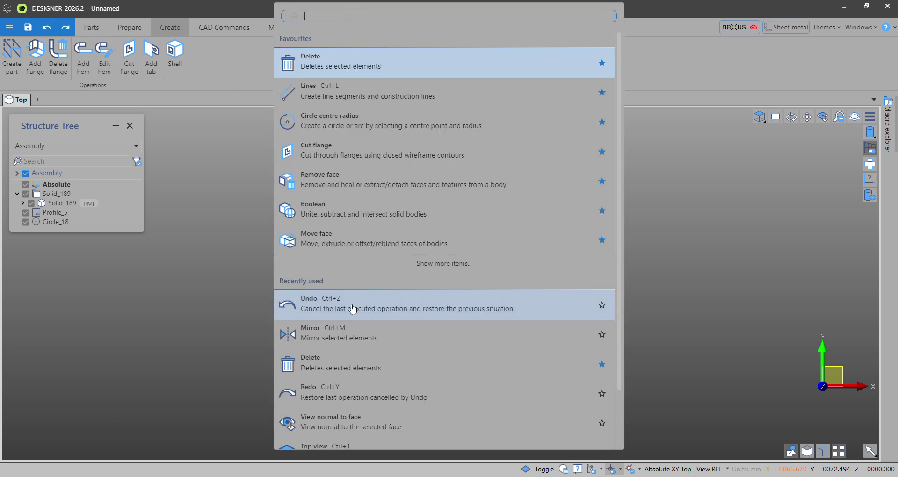
{"action": "left_click", "coordinate": [330, 346]}
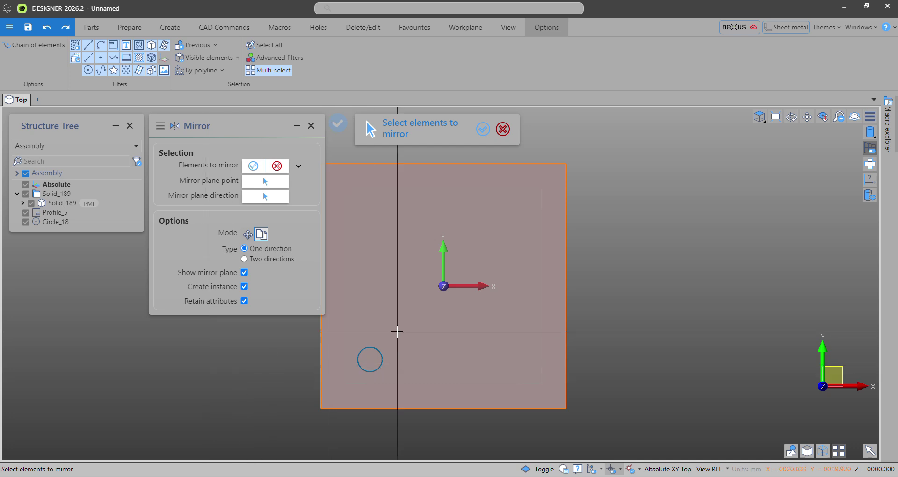
{"action": "left_click", "coordinate": [245, 259]}
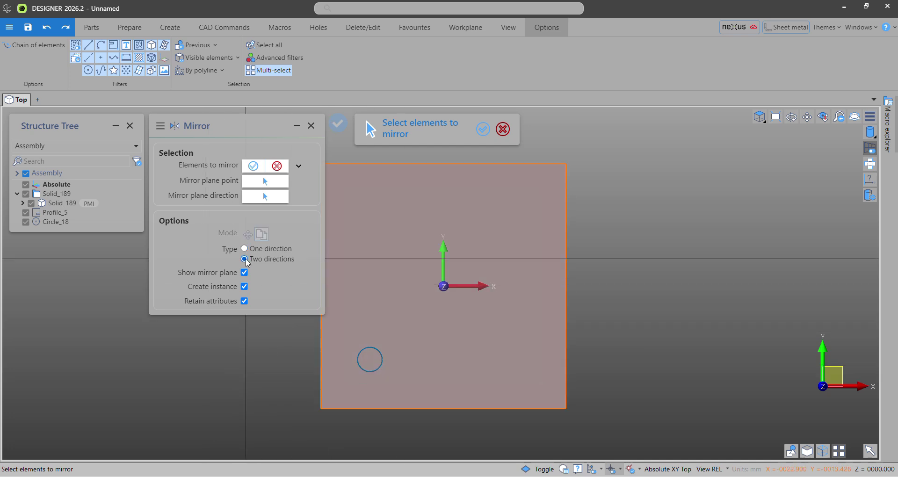
{"action": "left_click_drag", "start_coordinate": [407, 331], "coordinate": [345, 380]}
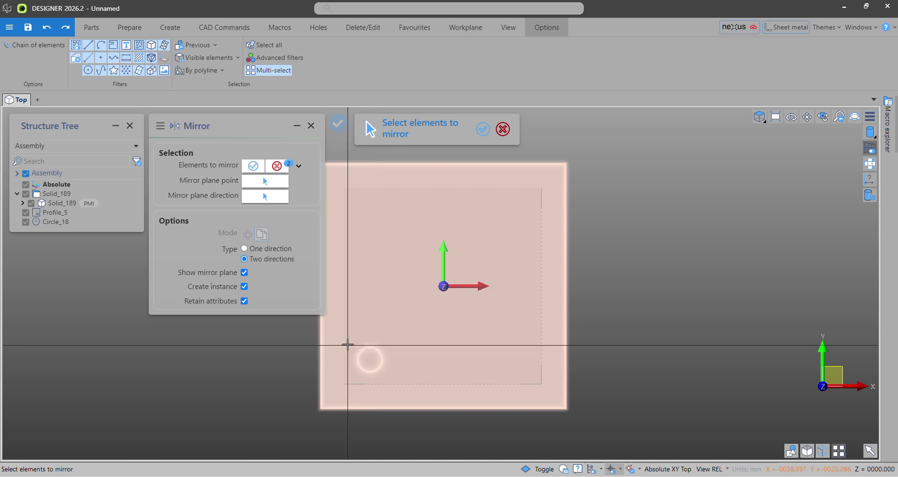
{"action": "left_click", "coordinate": [483, 133]}
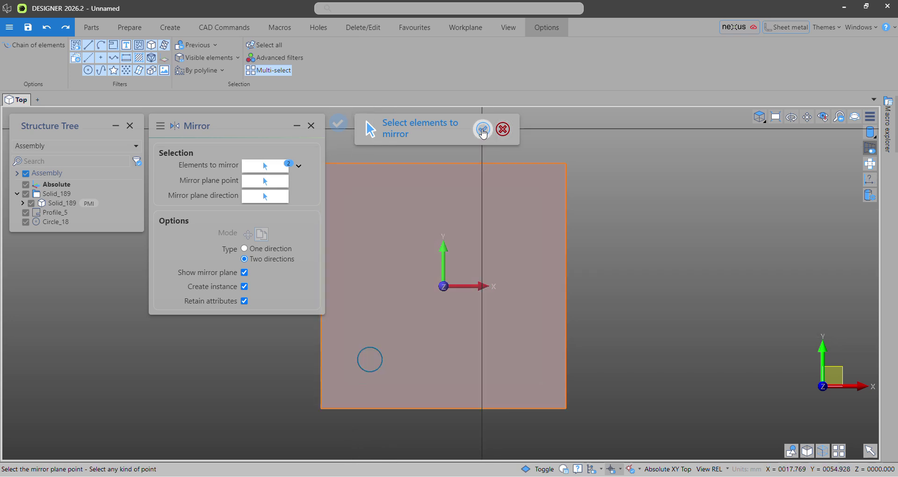
{"action": "left_click", "coordinate": [444, 287]}
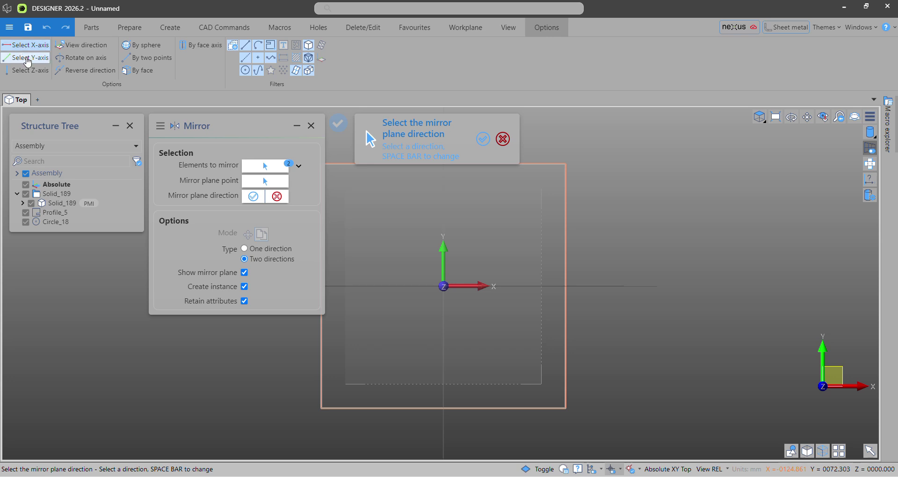
{"action": "left_click", "coordinate": [483, 139]}
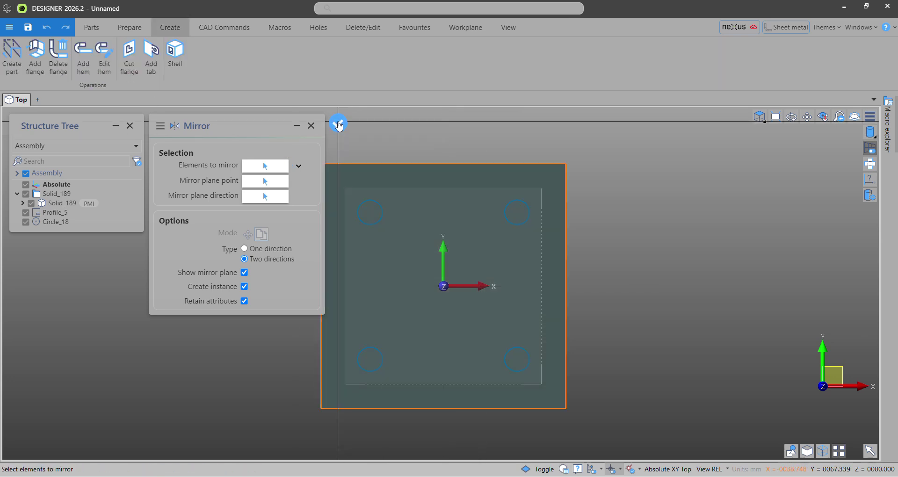
{"action": "left_click", "coordinate": [481, 127]}
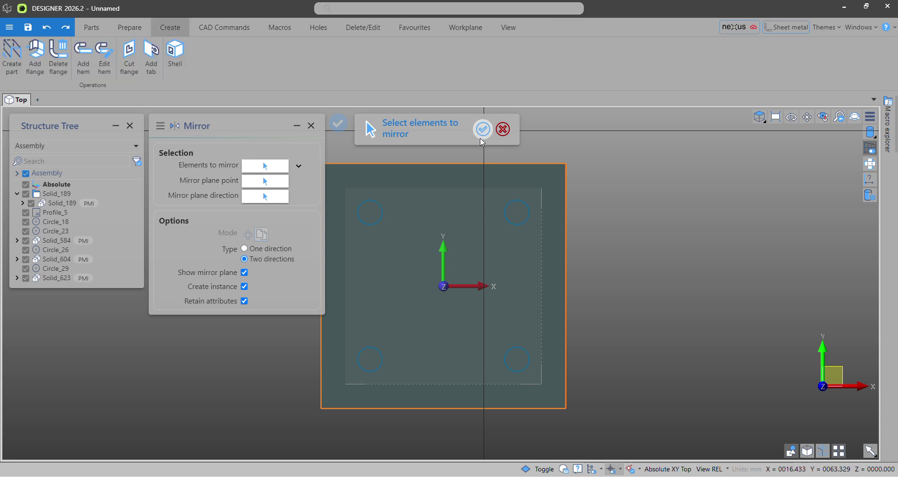
{"action": "middle_click_drag", "start_coordinate": [481, 286], "coordinate": [481, 210]}
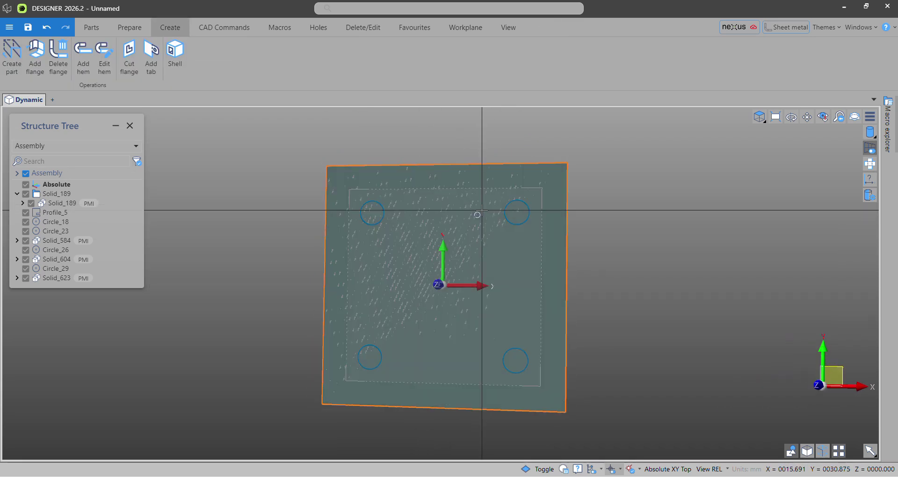
Undo the two-direction mirror and set the view normal to the plate's large face.
{"action": "left_click", "coordinate": [47, 28]}
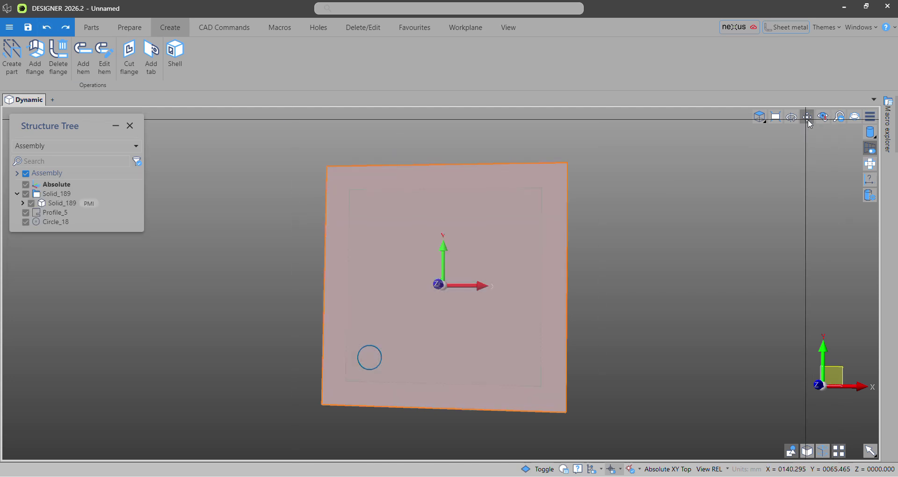
{"action": "left_click", "coordinate": [823, 117]}
{"action": "left_click", "coordinate": [473, 217]}
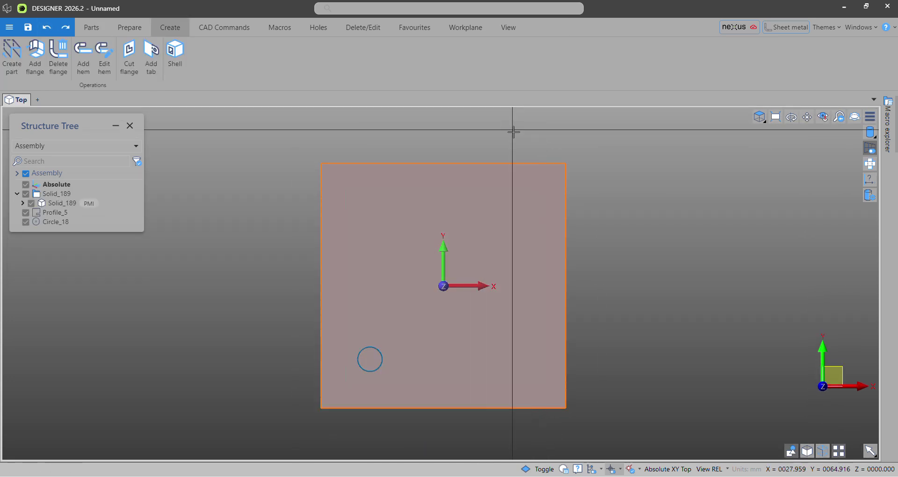
Mirror only the lower-left circle in two directions about the origin, with the Y-axis as the mirror plane direction.
{"action": "left_click", "coordinate": [351, 11]}
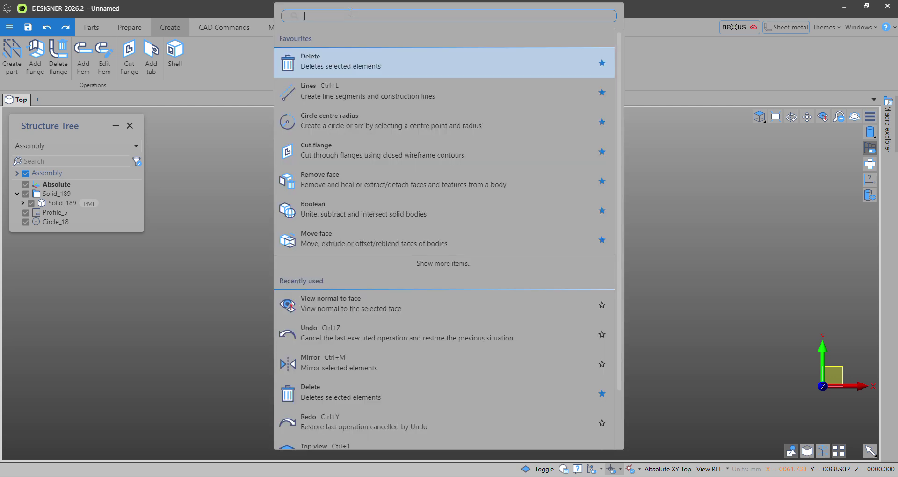
{"action": "left_click", "coordinate": [319, 358]}
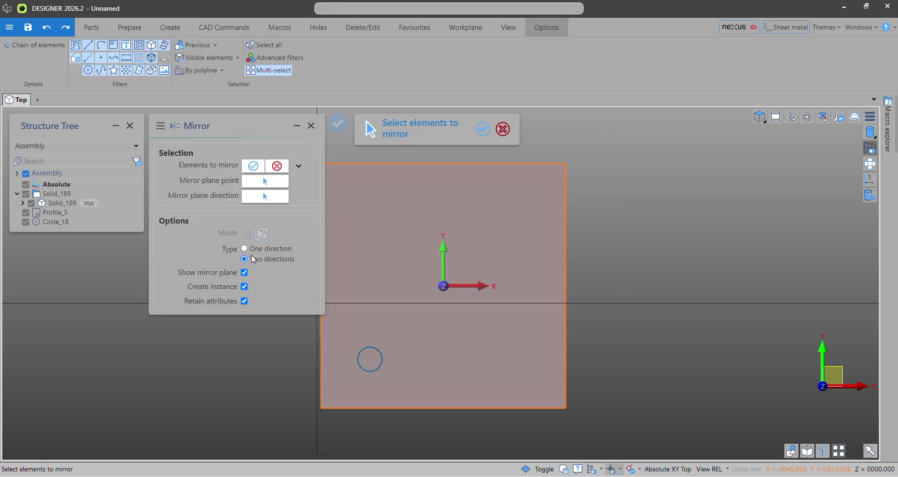
{"action": "left_click_drag", "start_coordinate": [345, 336], "coordinate": [391, 386]}
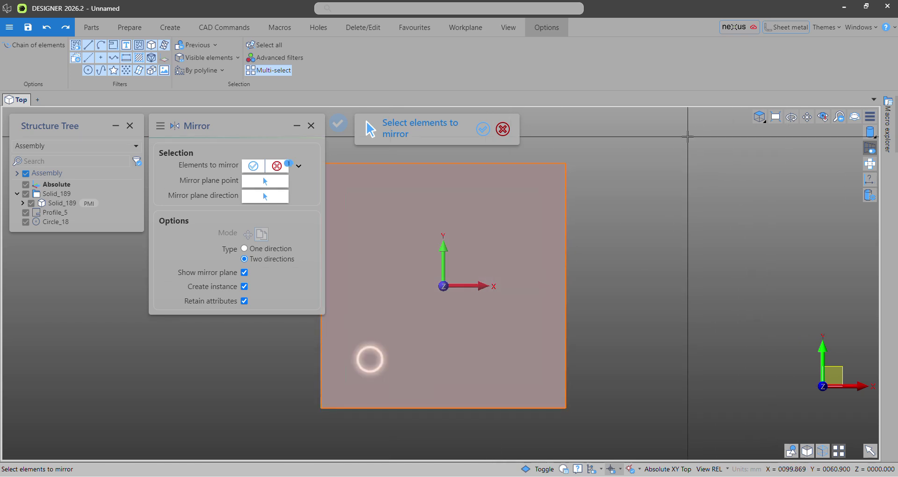
{"action": "left_click", "coordinate": [483, 129]}
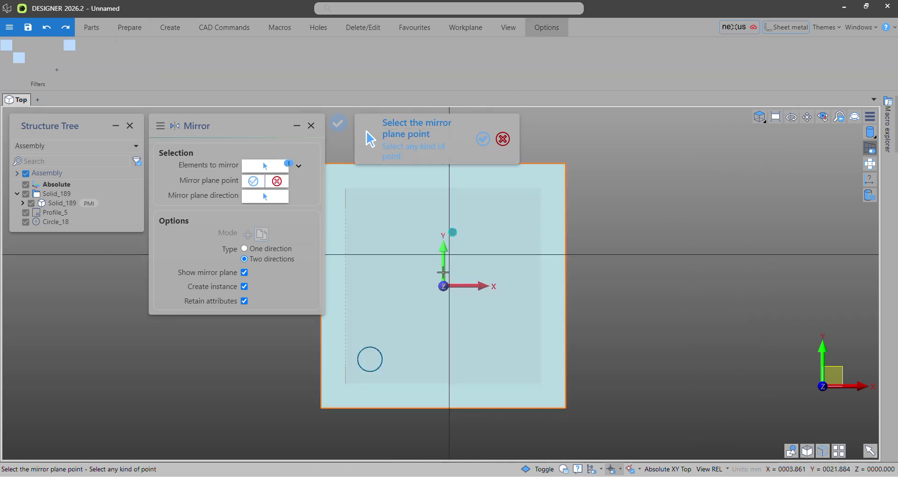
{"action": "left_click", "coordinate": [443, 285]}
{"action": "key", "text": "Return"}
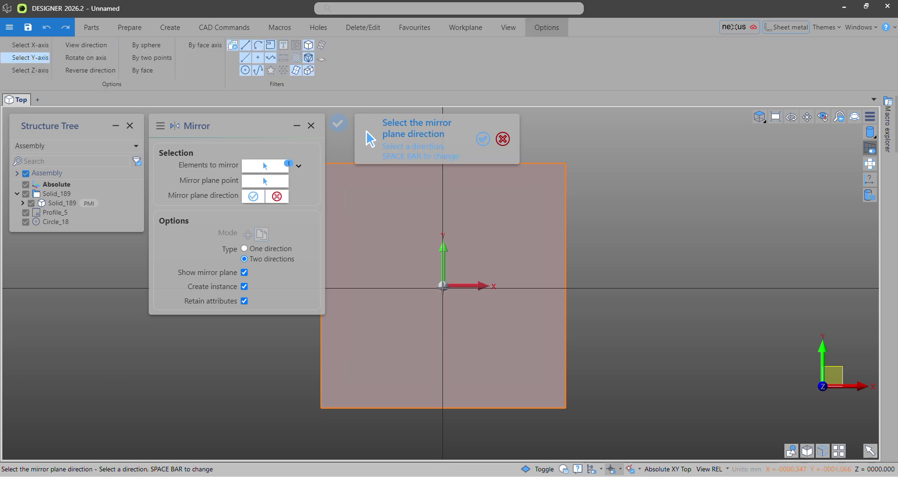
{"action": "left_click", "coordinate": [43, 58]}
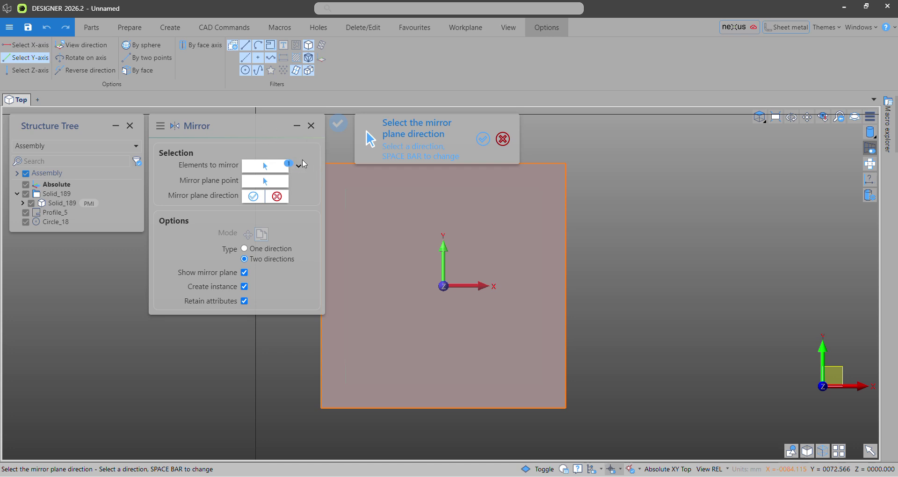
{"action": "left_click", "coordinate": [338, 124]}
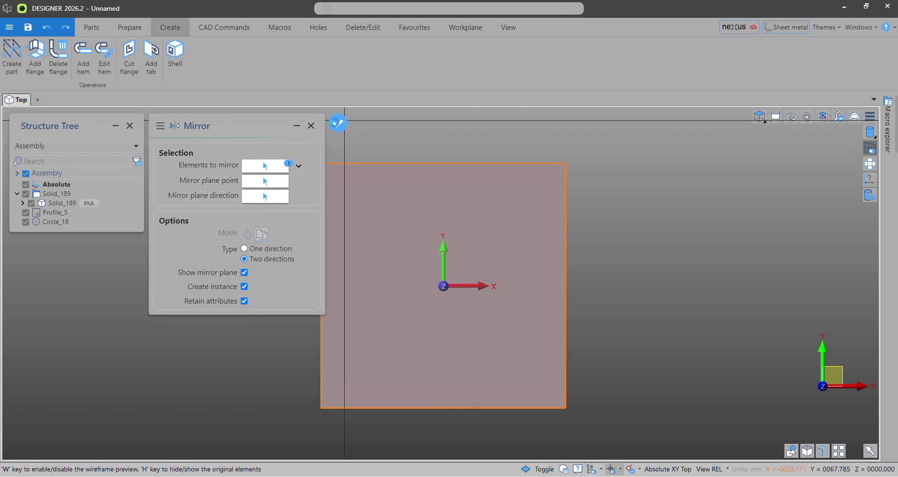
{"action": "left_click", "coordinate": [482, 129]}
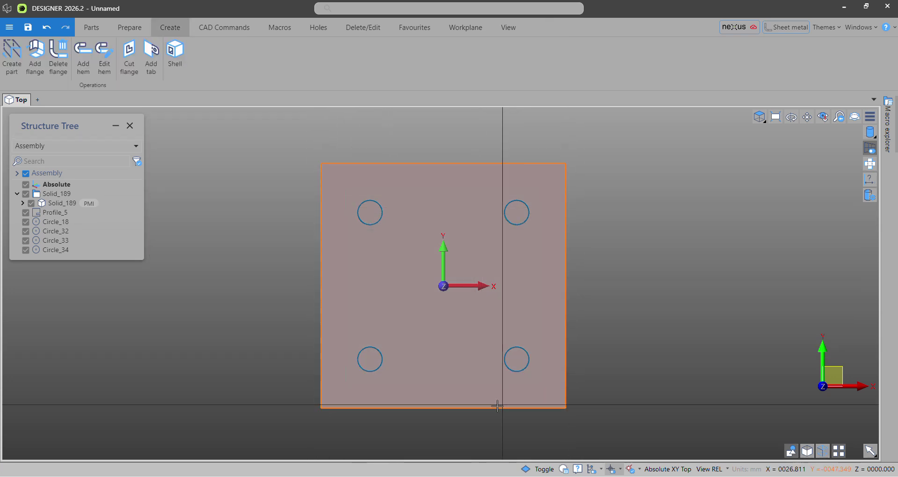
Cut holes through the plate with Cut flange, using all four circles as cutting elements and 0 for both offset and reverse offset.
{"action": "left_click", "coordinate": [437, 231]}
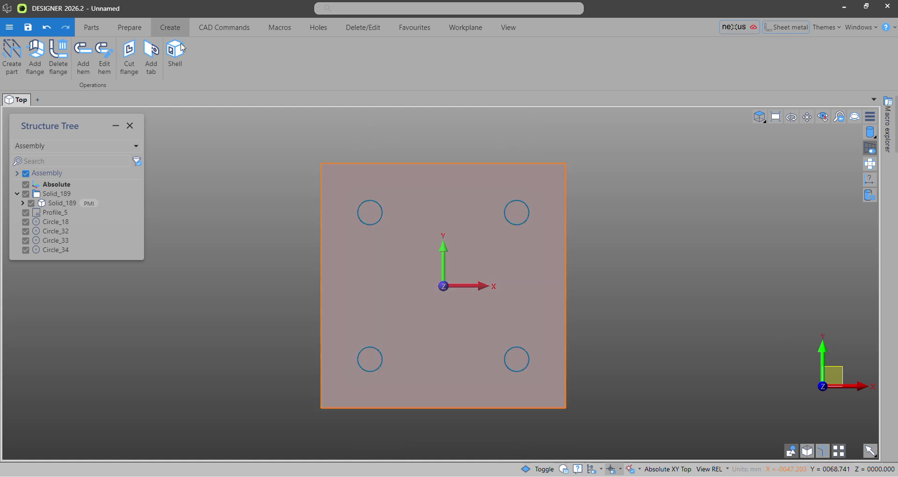
{"action": "left_click", "coordinate": [129, 58]}
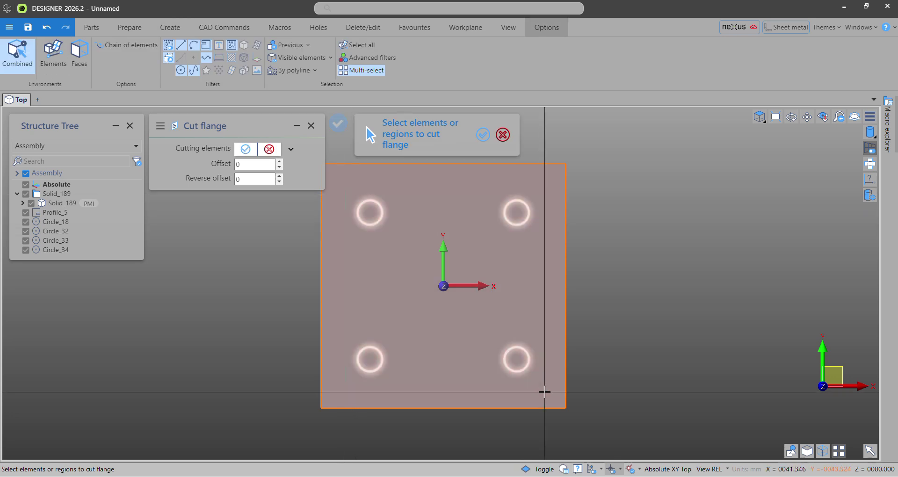
{"action": "left_click", "coordinate": [483, 135]}
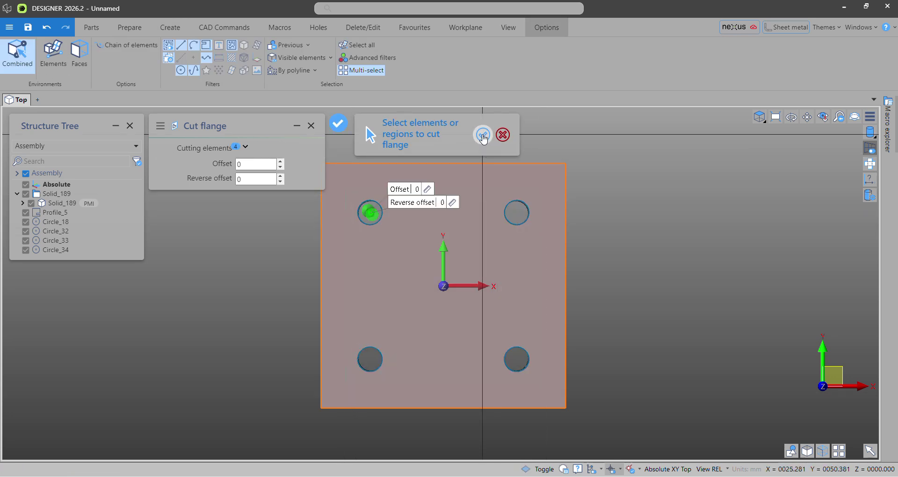
{"action": "left_click", "coordinate": [339, 124]}
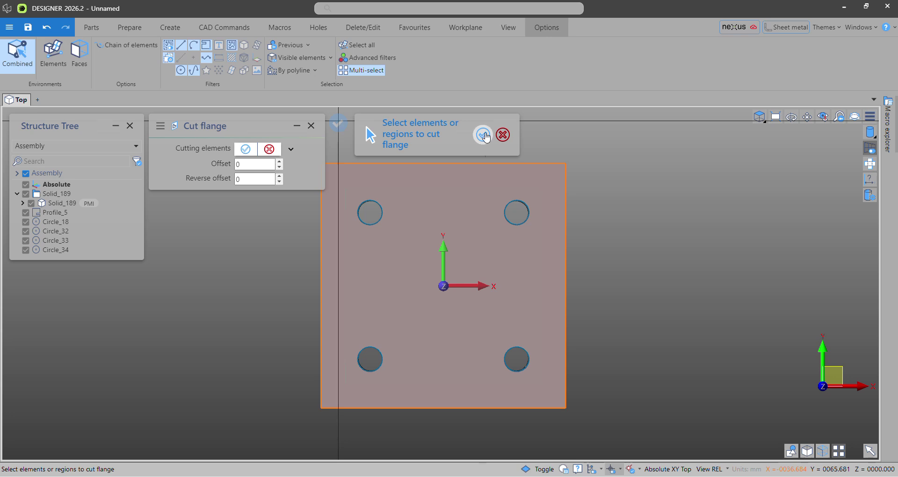
{"action": "left_click", "coordinate": [485, 135]}
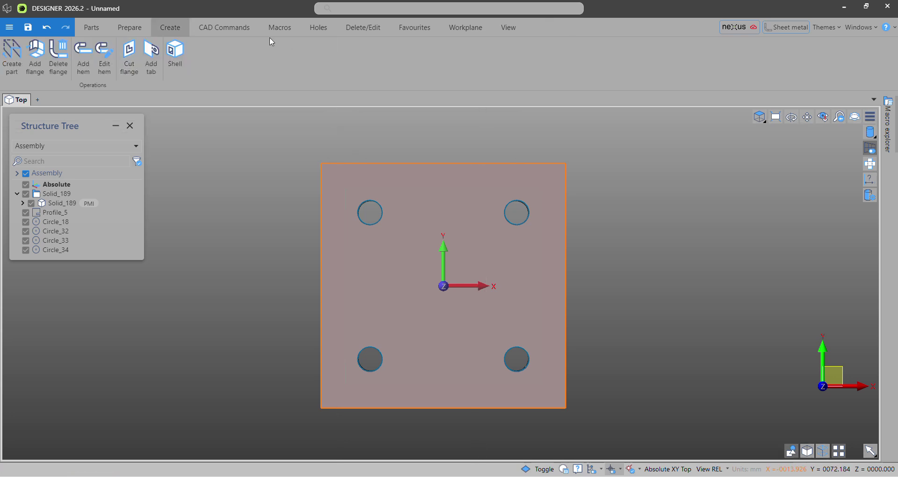
Round the plate's four corner edges with constant radius blends of 10 mm.
{"action": "left_click", "coordinate": [220, 29]}
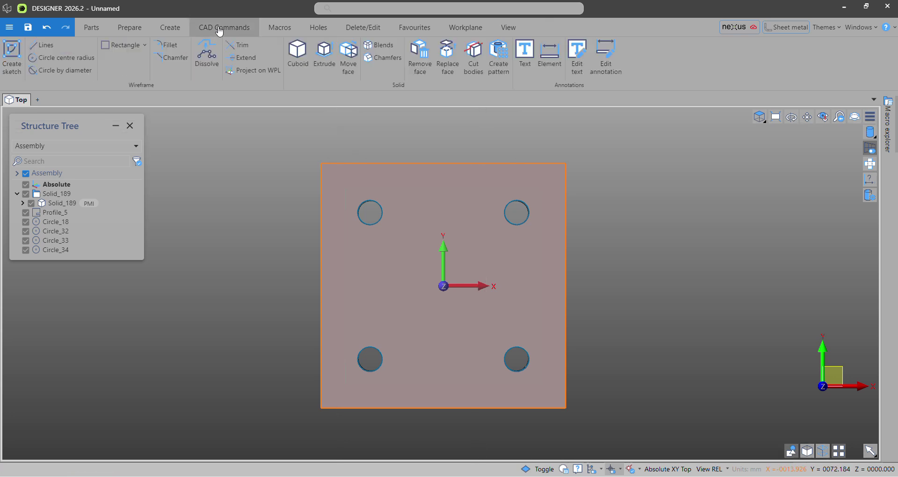
{"action": "left_click", "coordinate": [382, 46]}
{"action": "scroll", "coordinate": [431, 186], "scroll_direction": "down", "scroll_amount": 2}
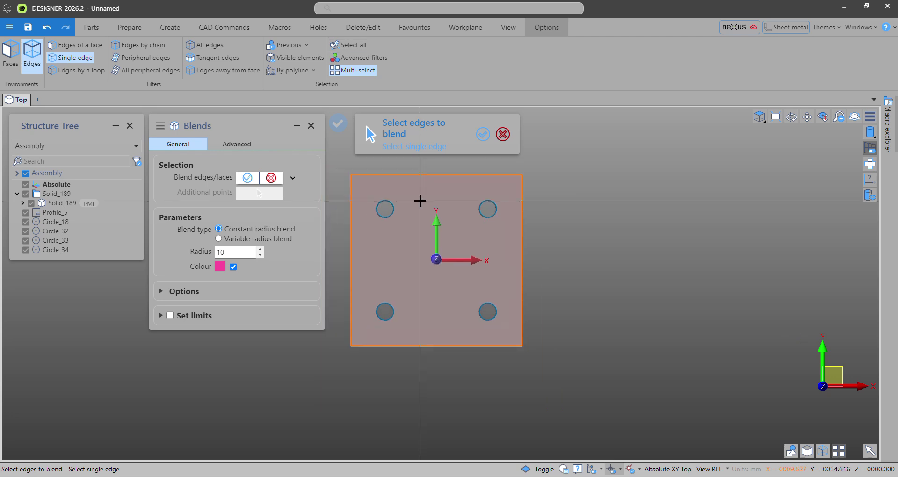
{"action": "left_click", "coordinate": [352, 176]}
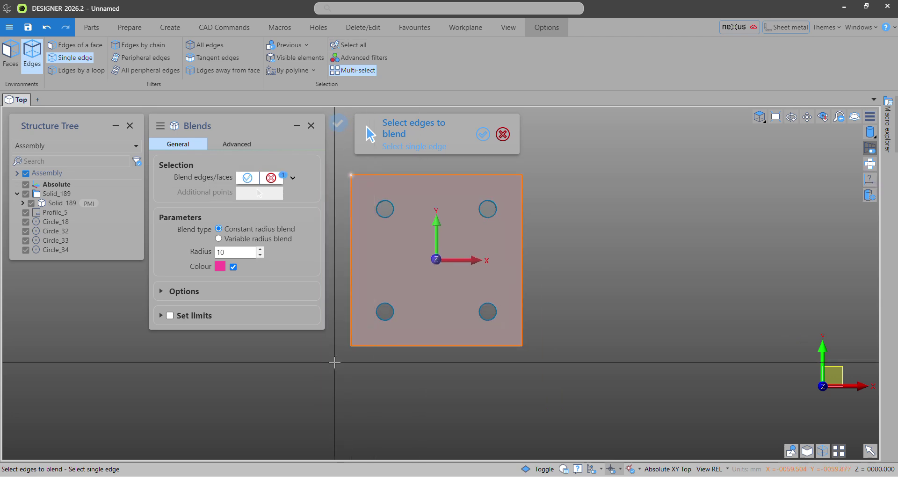
{"action": "left_click_drag", "start_coordinate": [338, 358], "coordinate": [361, 342]}
{"action": "left_click_drag", "start_coordinate": [491, 361], "coordinate": [564, 340]}
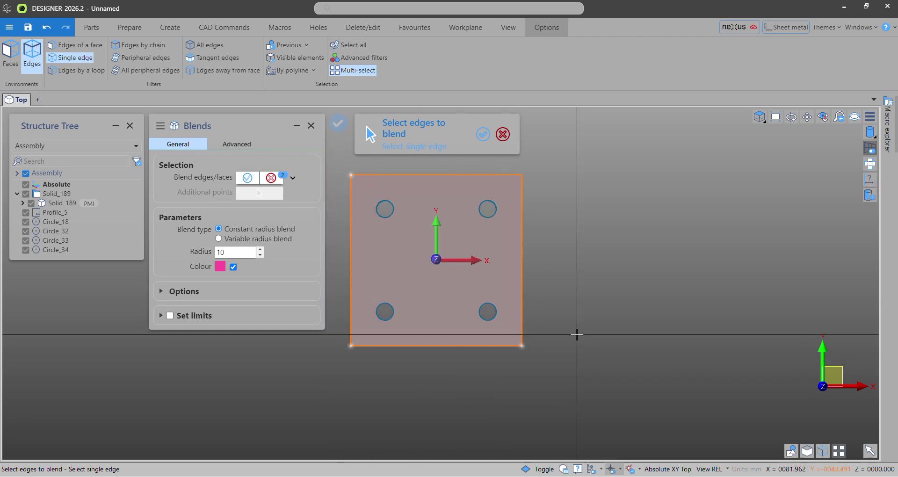
{"action": "left_click", "coordinate": [515, 183]}
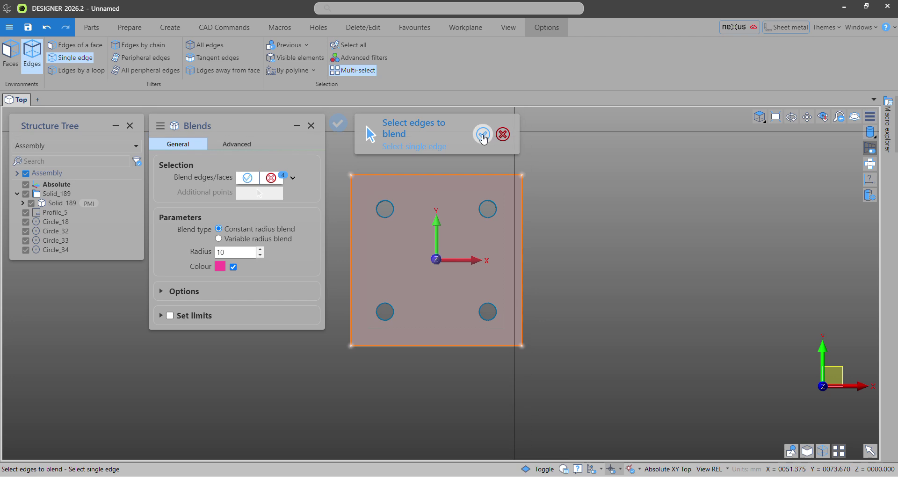
{"action": "left_click", "coordinate": [484, 135]}
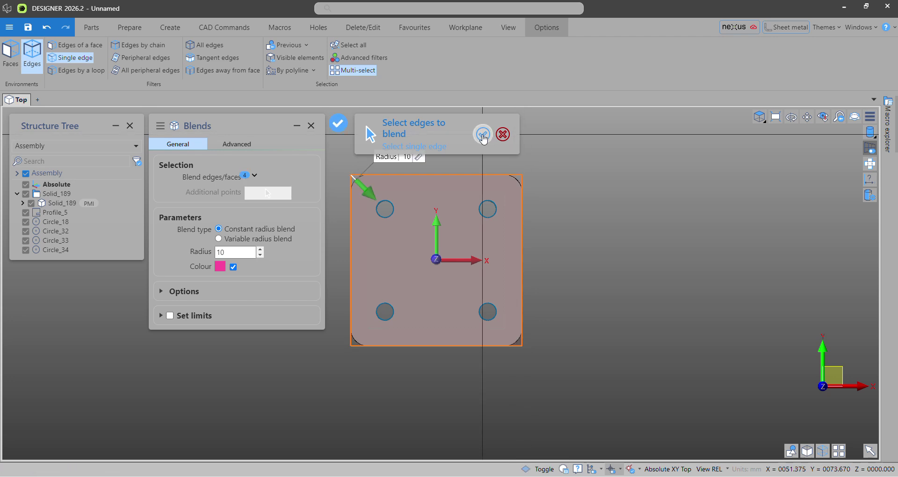
{"action": "left_click", "coordinate": [338, 123]}
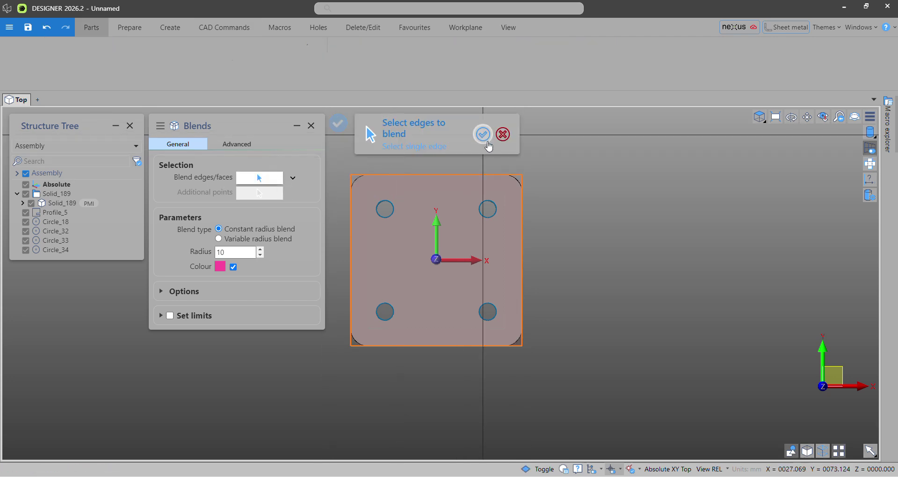
{"action": "left_click", "coordinate": [485, 136]}
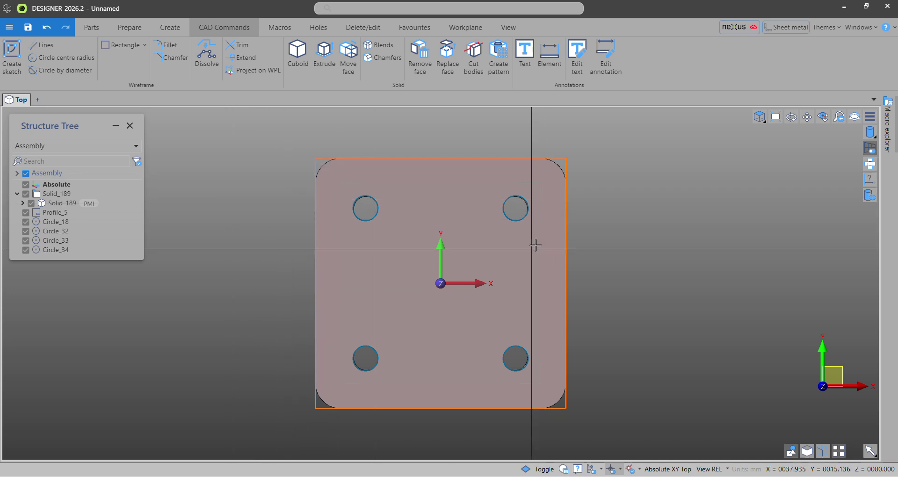
Start a new circle defined by its centre and radius.
{"action": "left_click", "coordinate": [80, 61]}
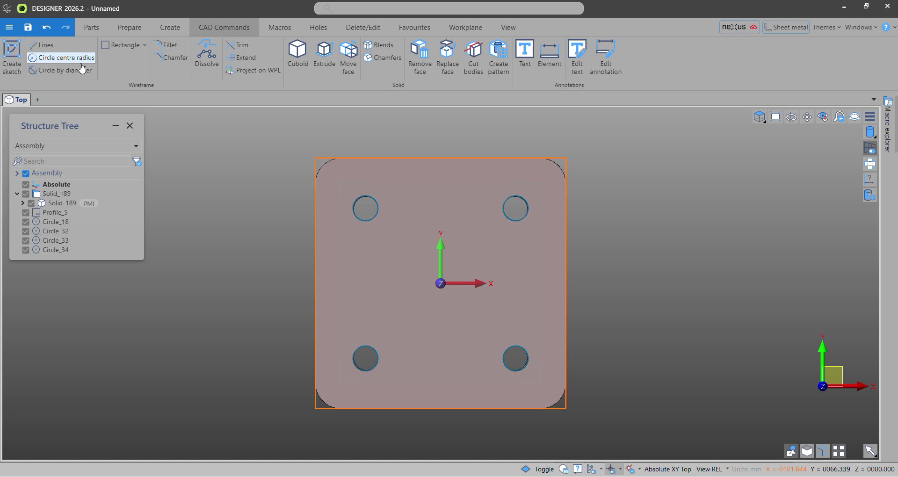